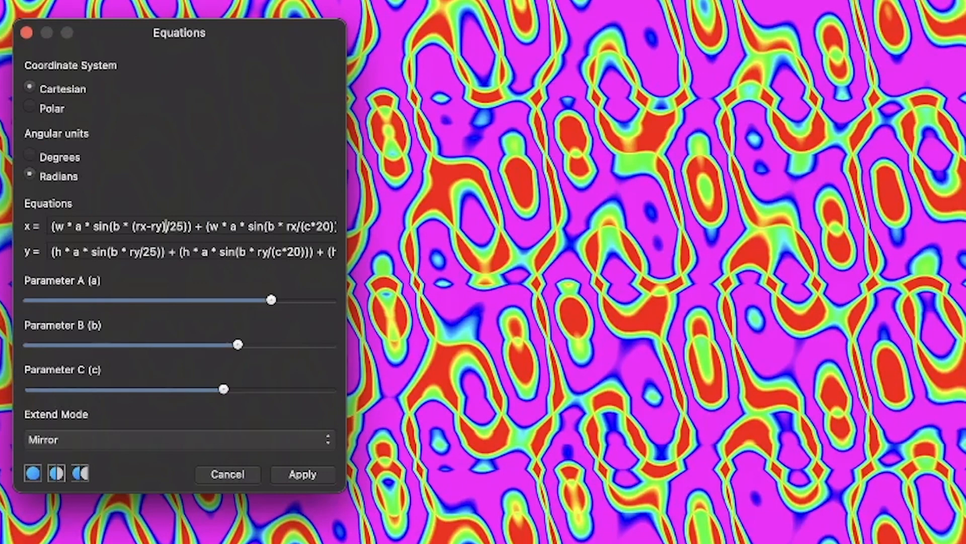
Change ry to (ry-rx) in the first sine term of the y equation
click(129, 252)
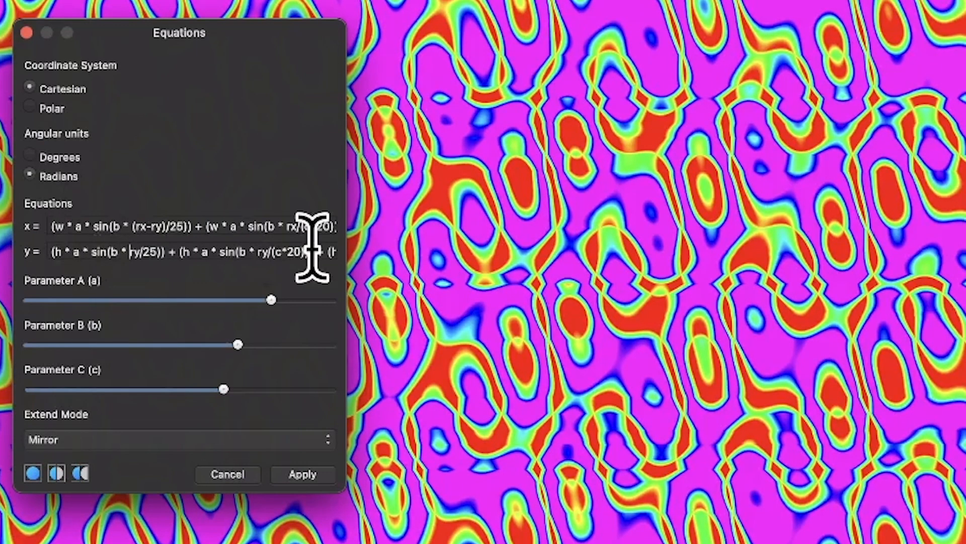
key(Delete)
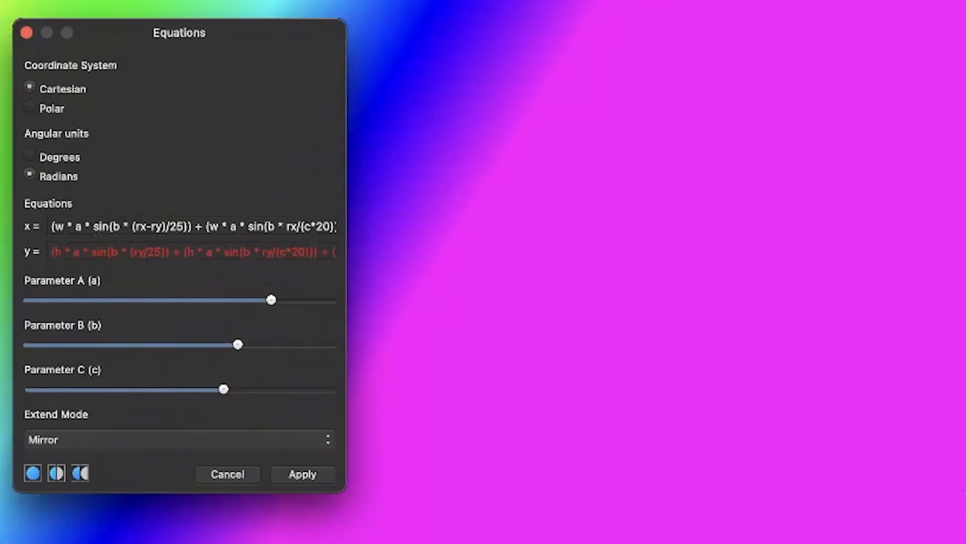
text(-rx))
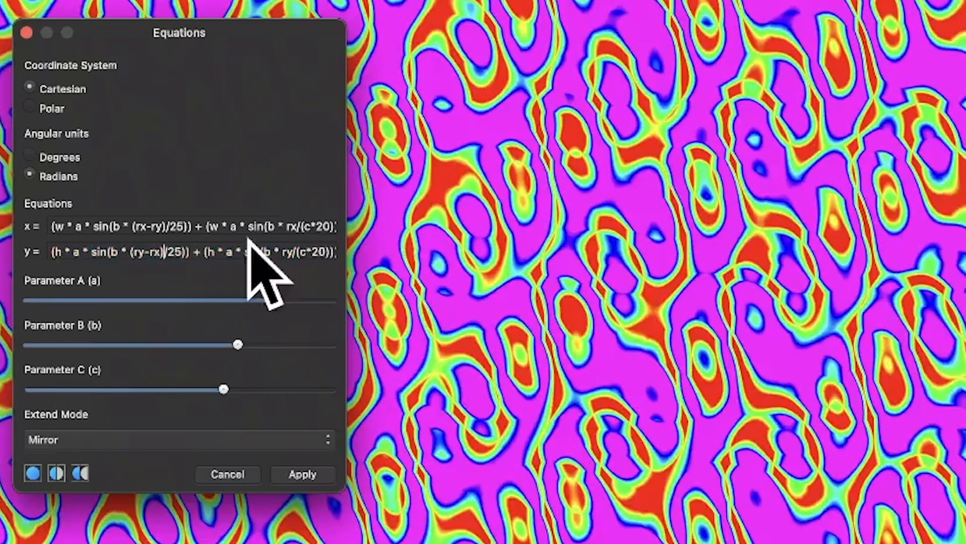
Change rx to (rx+ry) in the second sine term of the x equation, trying (rx-ry) first
click(286, 227)
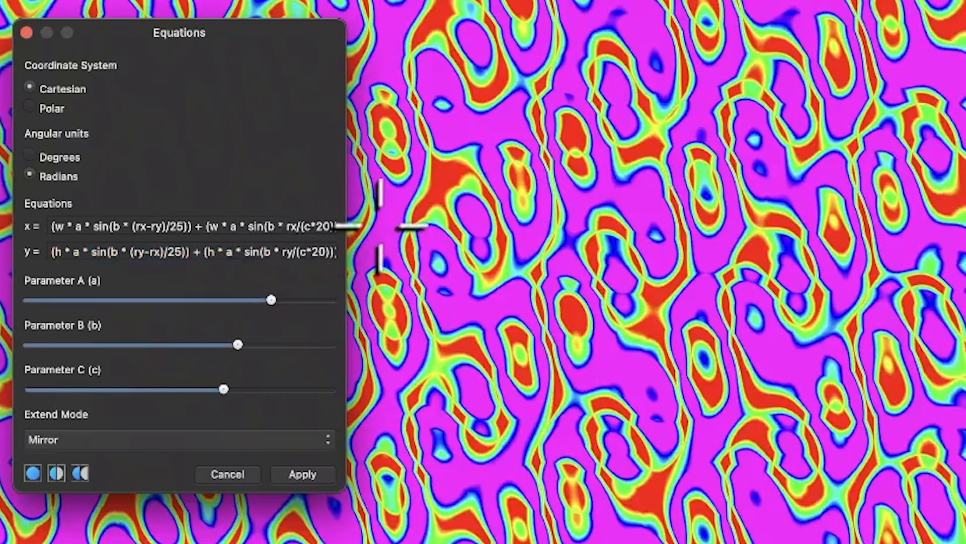
text((rx)
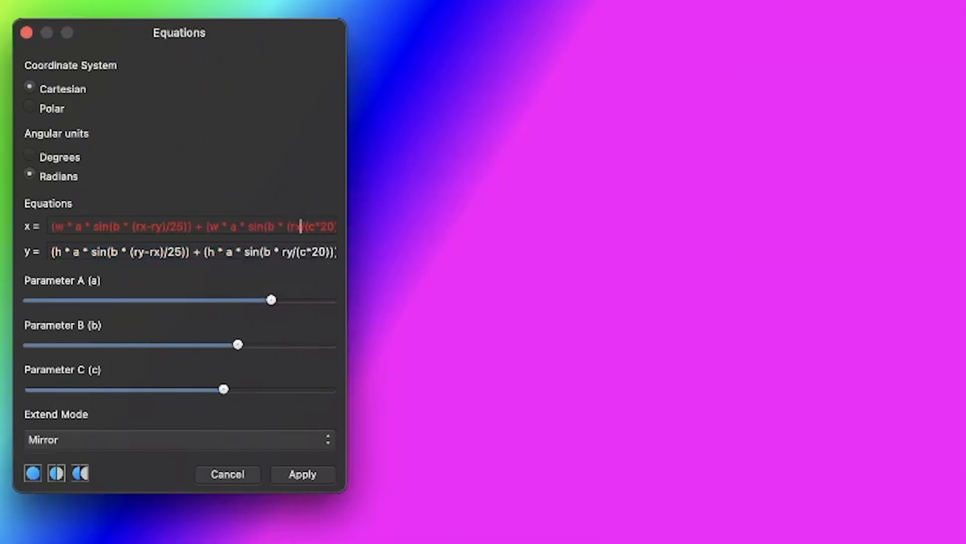
text(-ry)/25)) + (w * a * sin(b * (rx-ry)
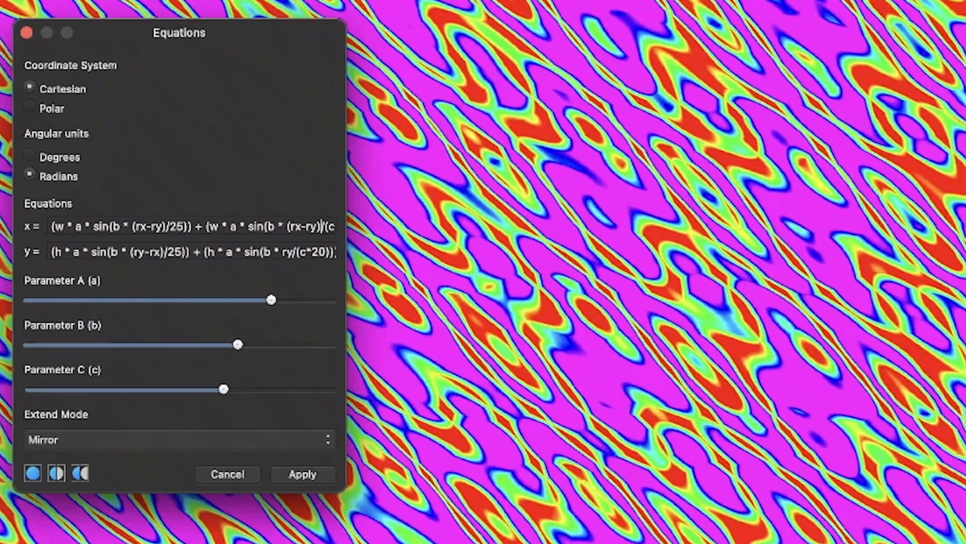
click(307, 224)
key(BackSpace)
text(+)
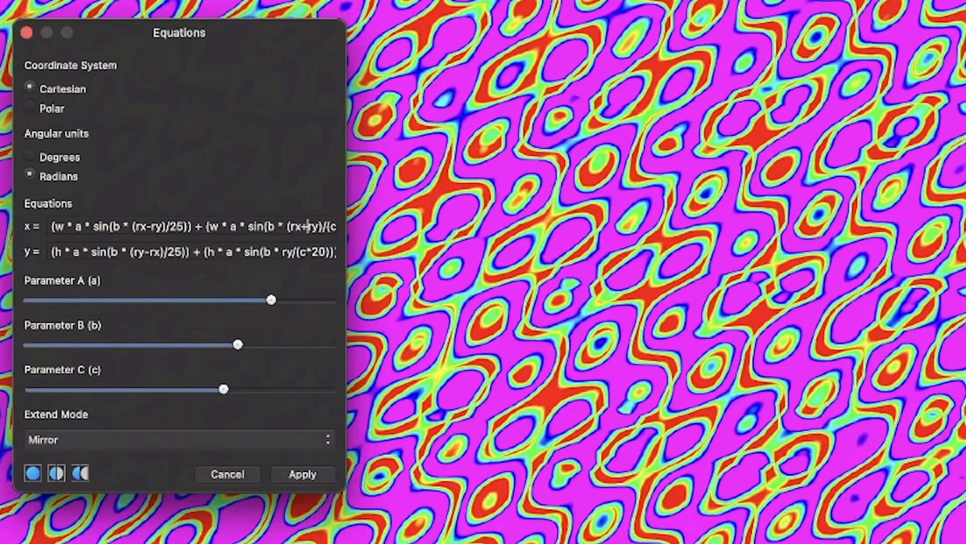
Change ry to (ry+rx) in the second sine term of the y equation
click(283, 252)
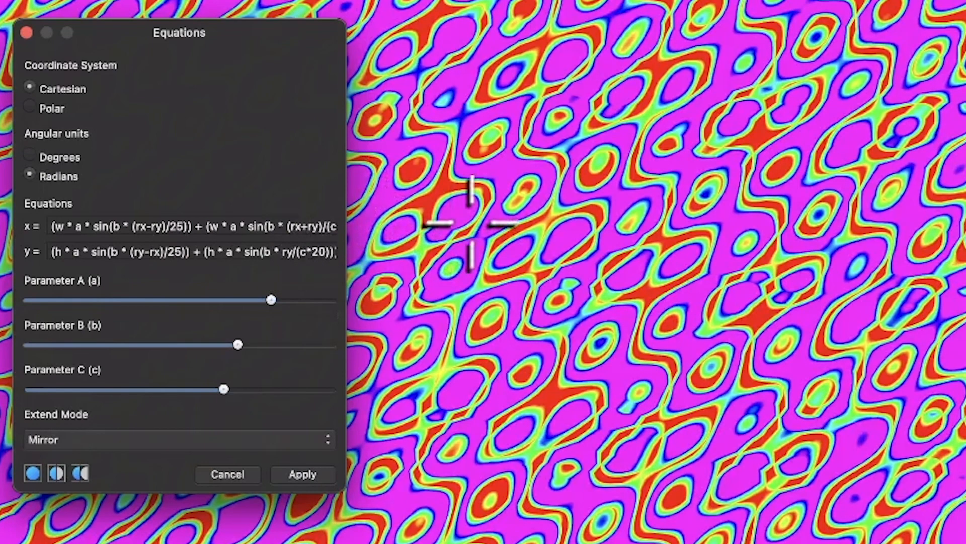
text(()
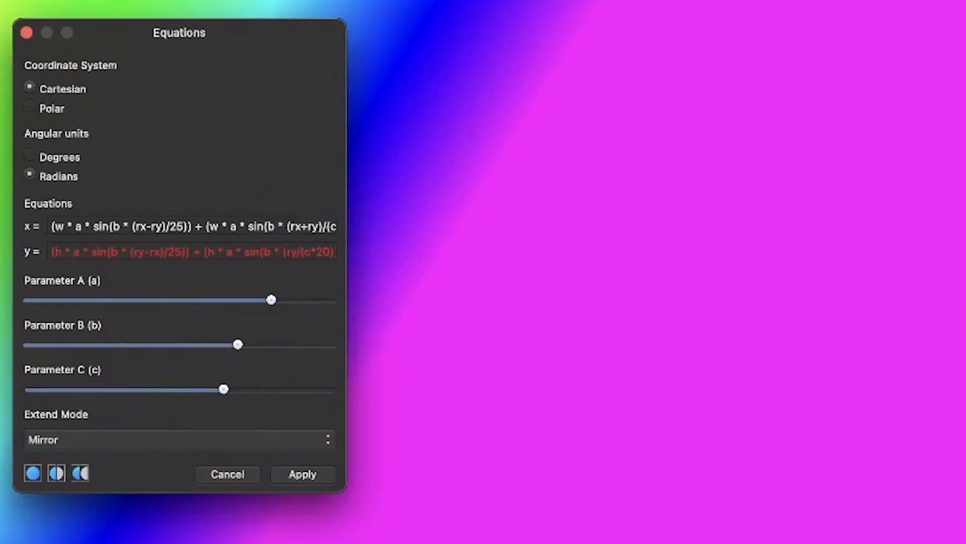
text())
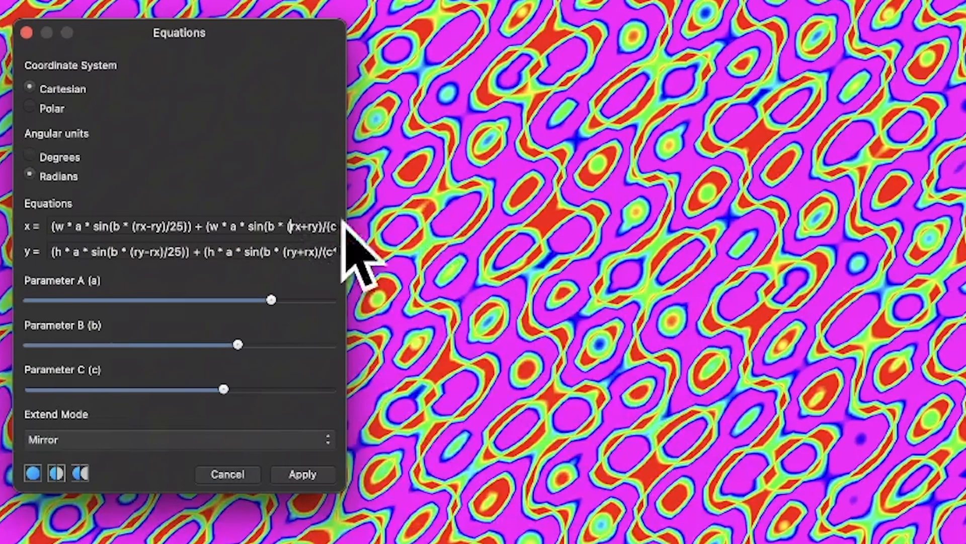
Try multiplying rx by 3 in the second sine term of the x equation, and remove the factor again
click(293, 227)
text((3)
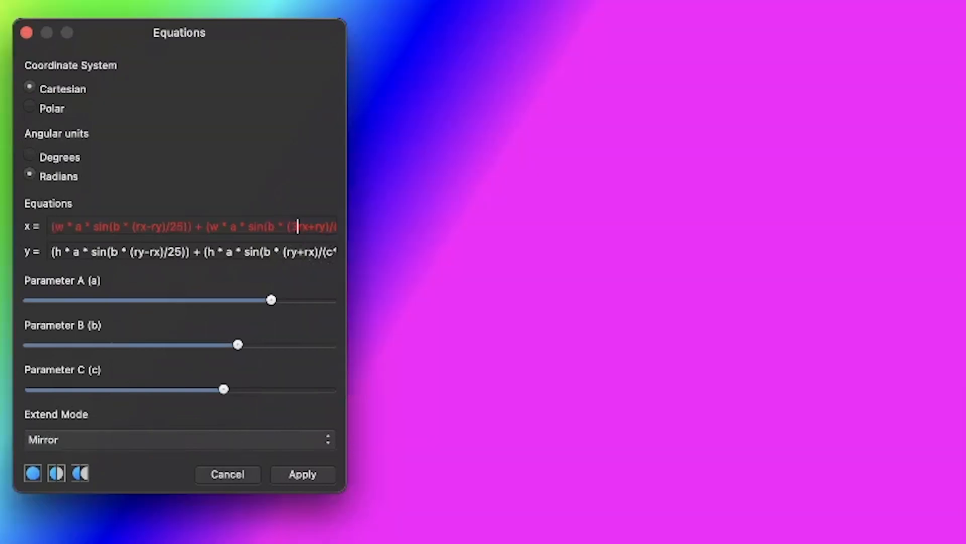
text(*)
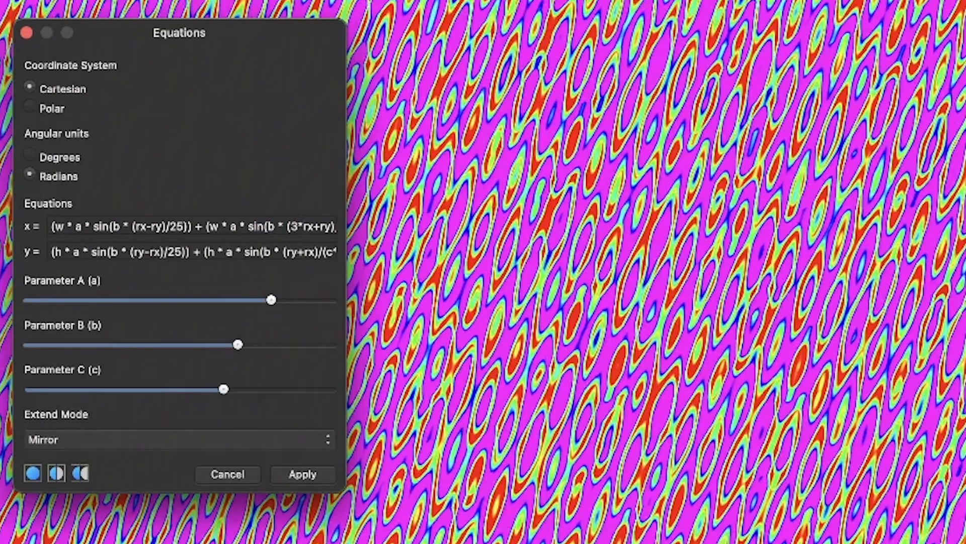
key(BackSpace)
key(BackSpace)
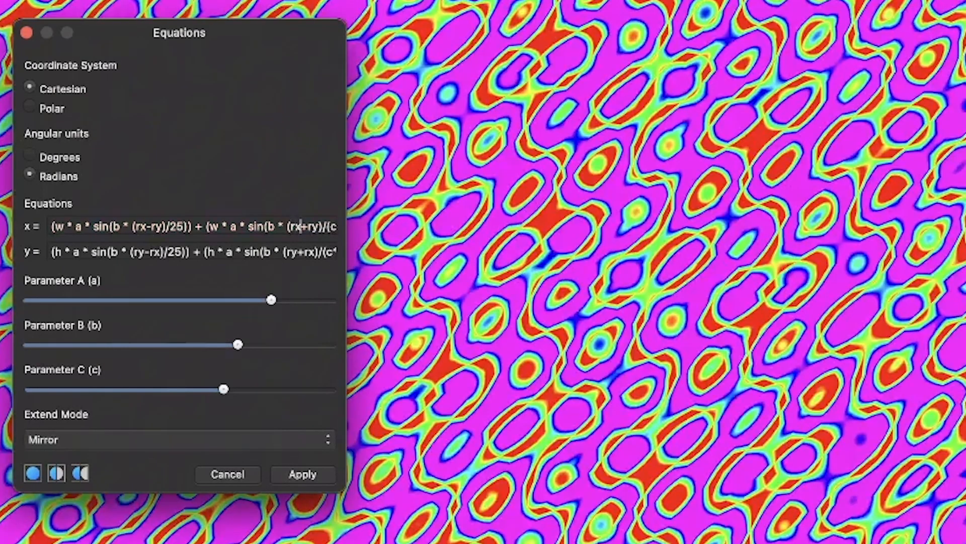
Divide rx by 3 in the second sine term of the x equation, making it (rx/3+ry)
text(/3+ry)/)
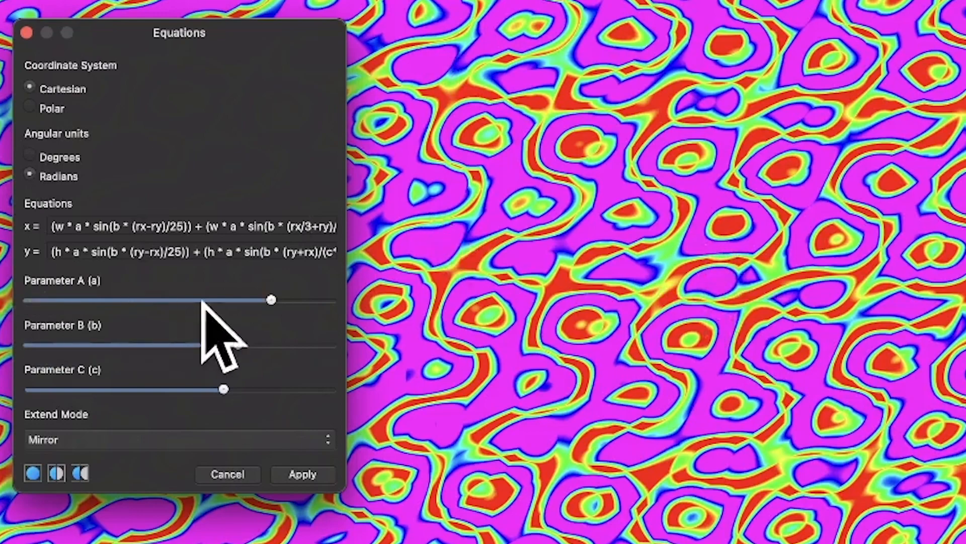
Lower parameter A to about half, B slightly and C to about a third of their ranges, and apply the Equations filter
mouse_move(202, 301)
mouse_down()
mouse_move(212, 297)
mouse_move(134, 300)
mouse_move(252, 300)
mouse_move(190, 300)
mouse_up()
drag(237, 345, 218, 341)
drag(209, 379, 113, 375)
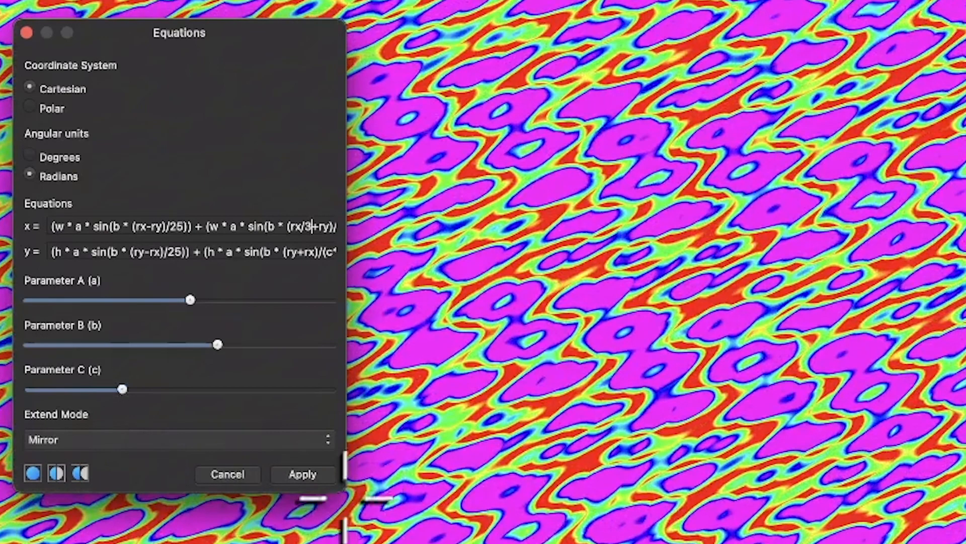
click(317, 477)
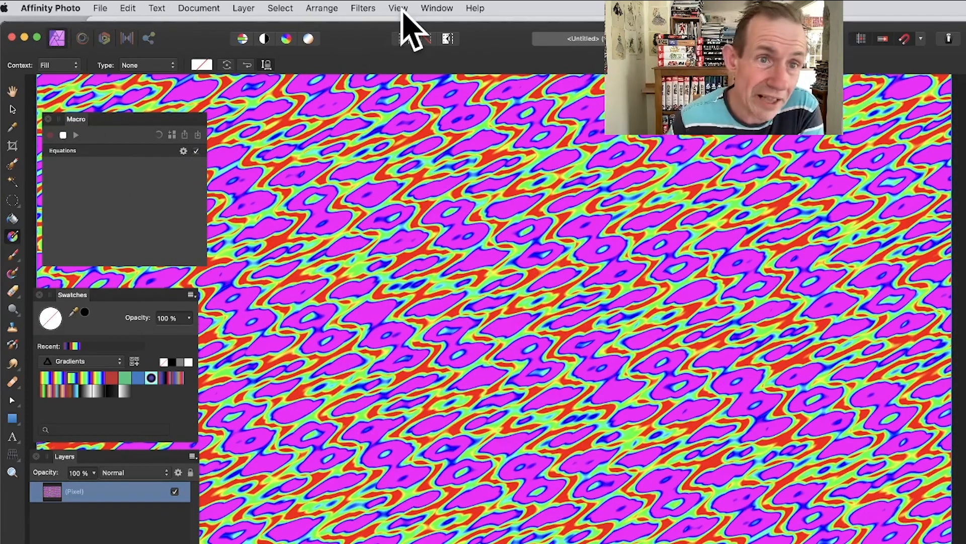
click(368, 9)
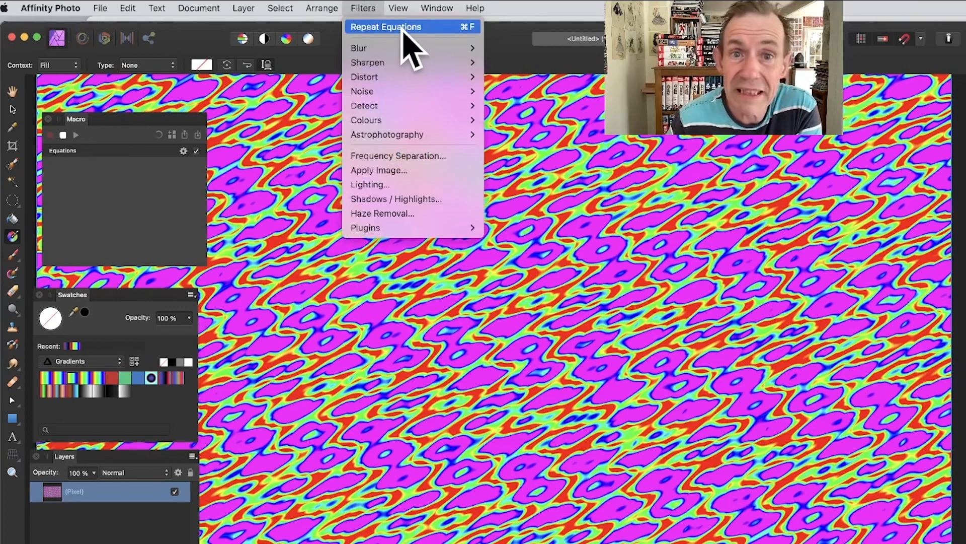
click(592, 59)
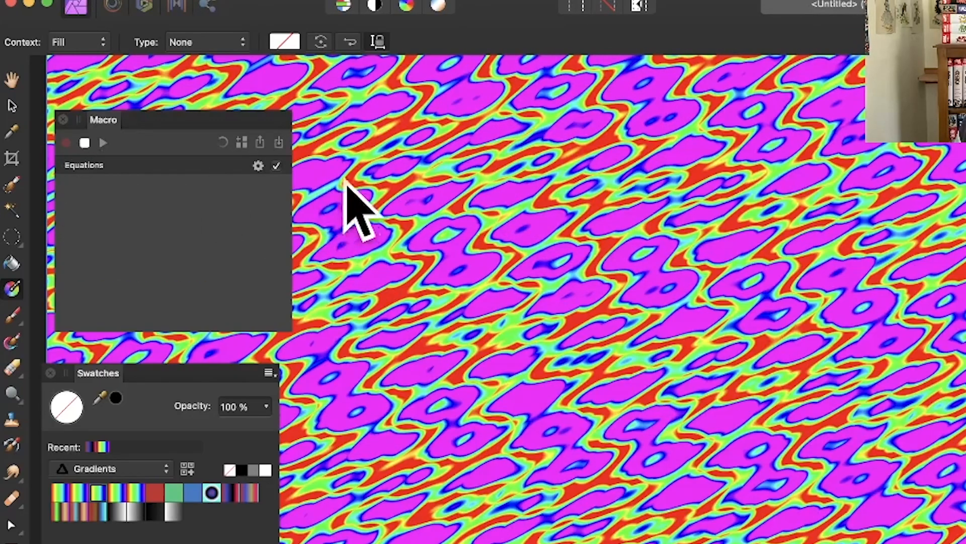
Stop recording the macro and save it to the library in the Default category as "equation 1"
click(84, 143)
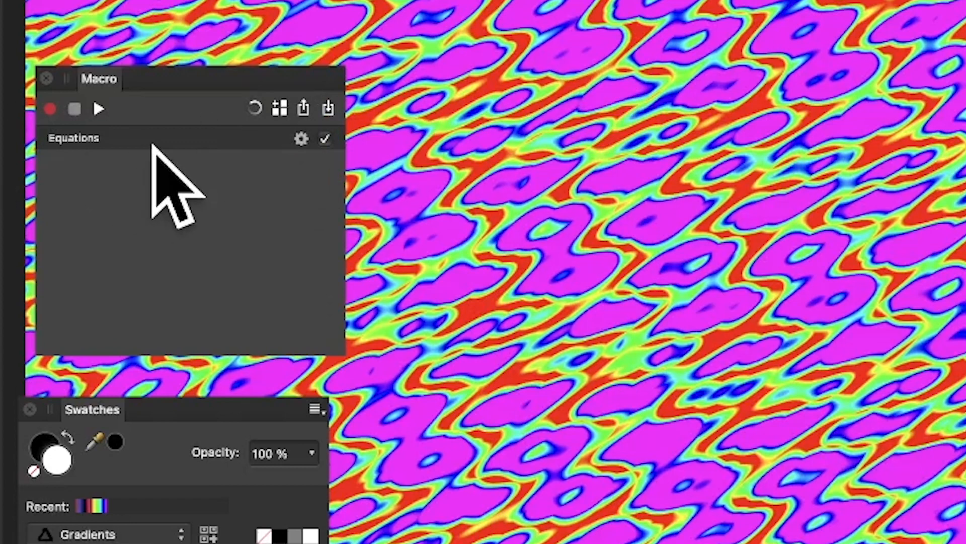
click(280, 106)
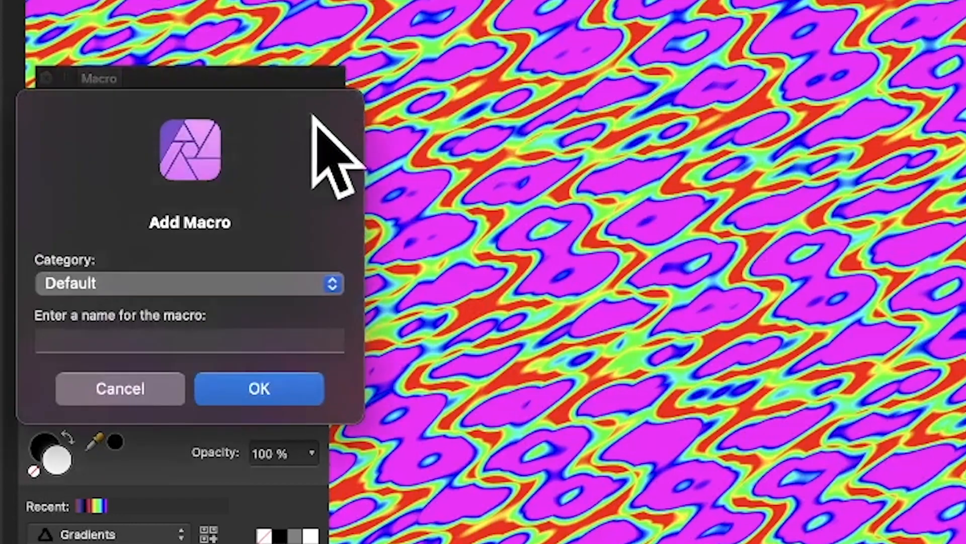
click(127, 283)
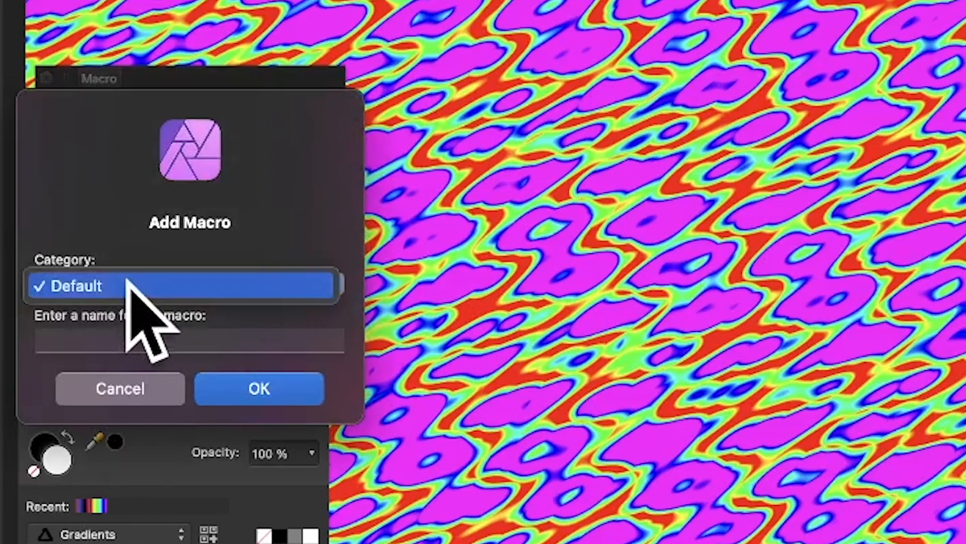
click(132, 283)
click(111, 340)
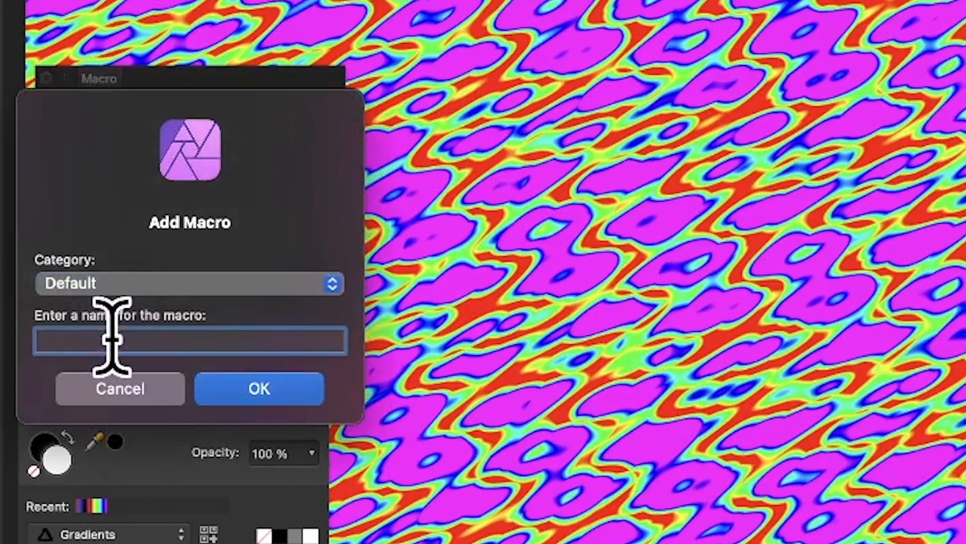
text(equation 1)
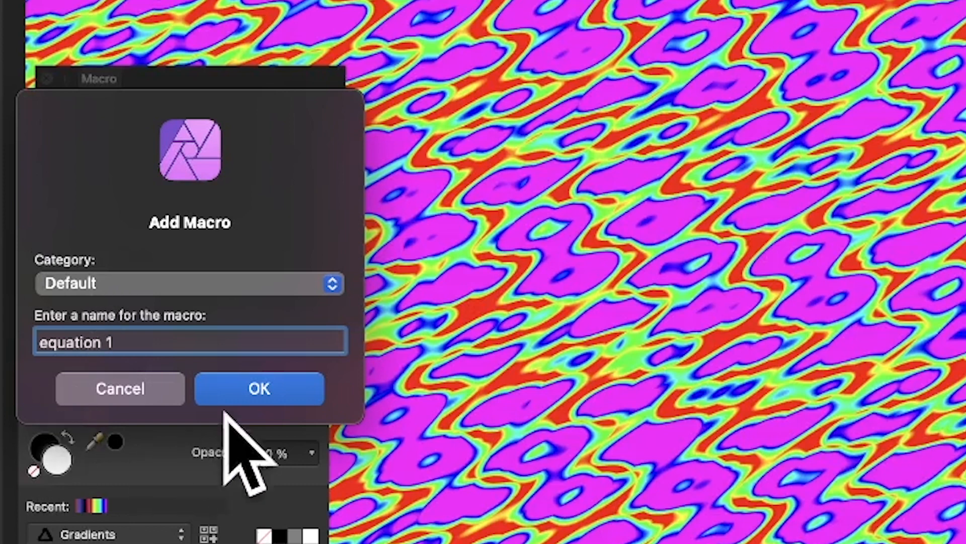
click(254, 388)
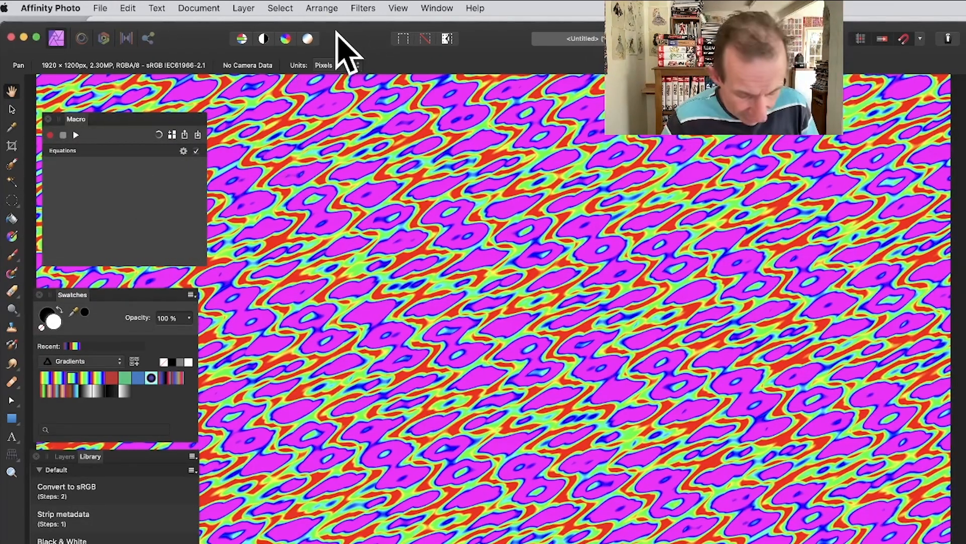
Undo the Equations filter and draw a diagonal linear gradient across the canvas with the rainbow swatch, extending its upper-left end
key(super+z)
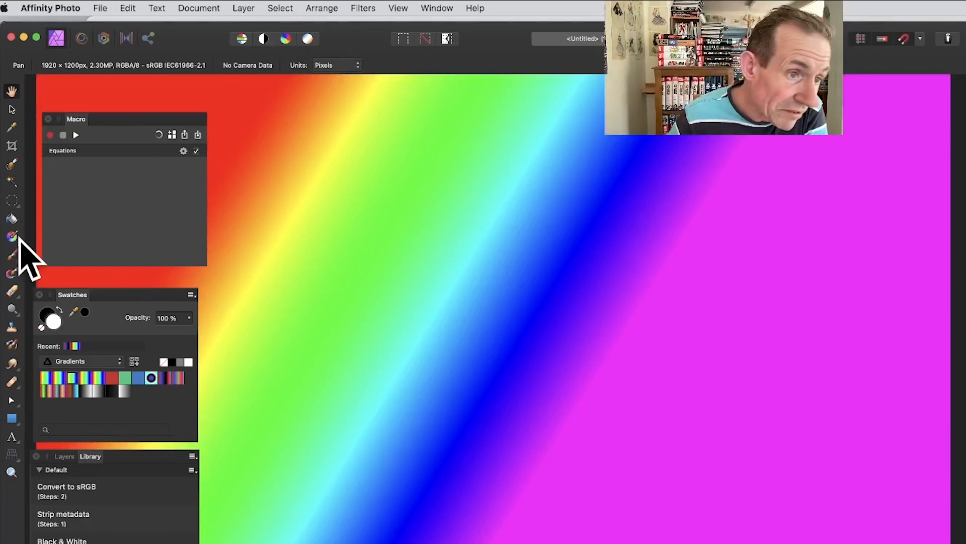
click(12, 236)
drag(545, 427, 339, 156)
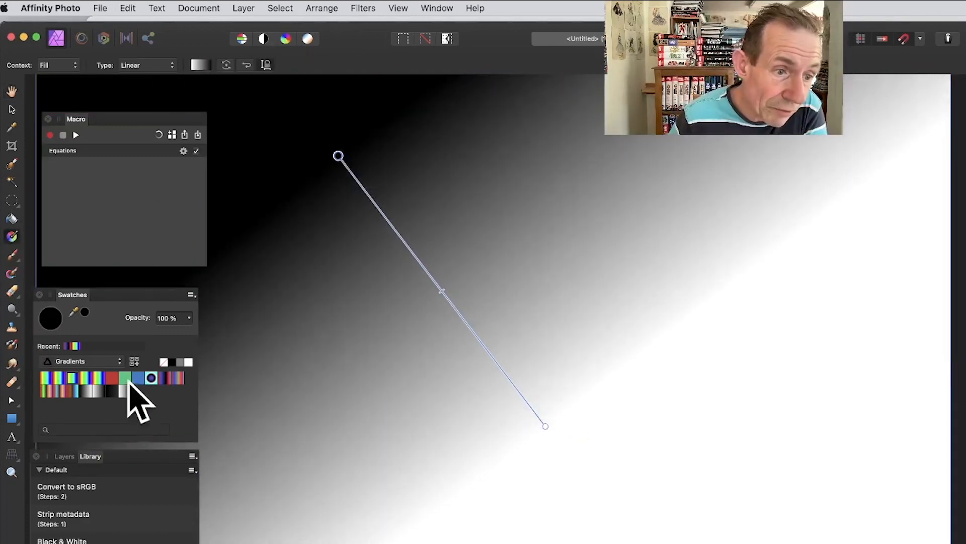
click(99, 380)
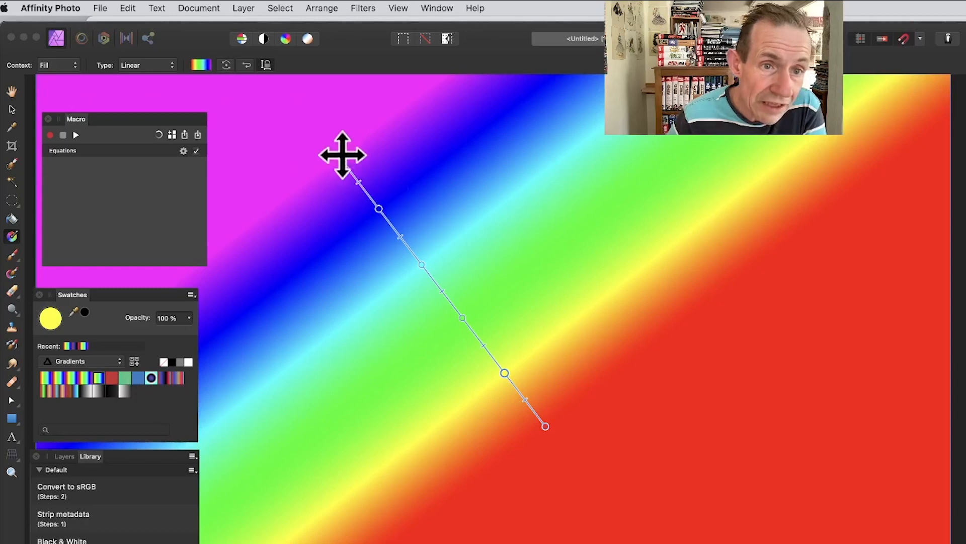
drag(334, 151, 287, 127)
Change the gradient type to Radial and move its red centre up and to the left on the canvas
click(141, 65)
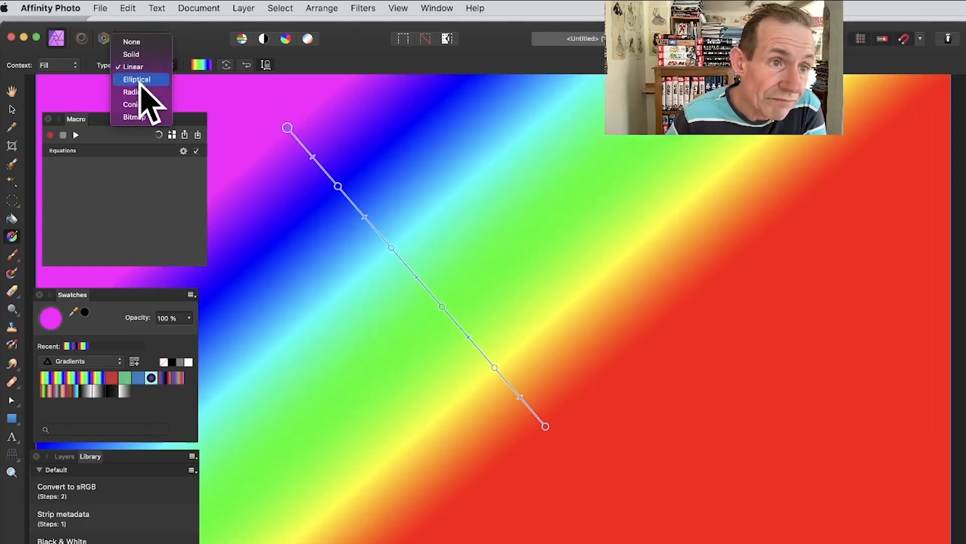
click(145, 91)
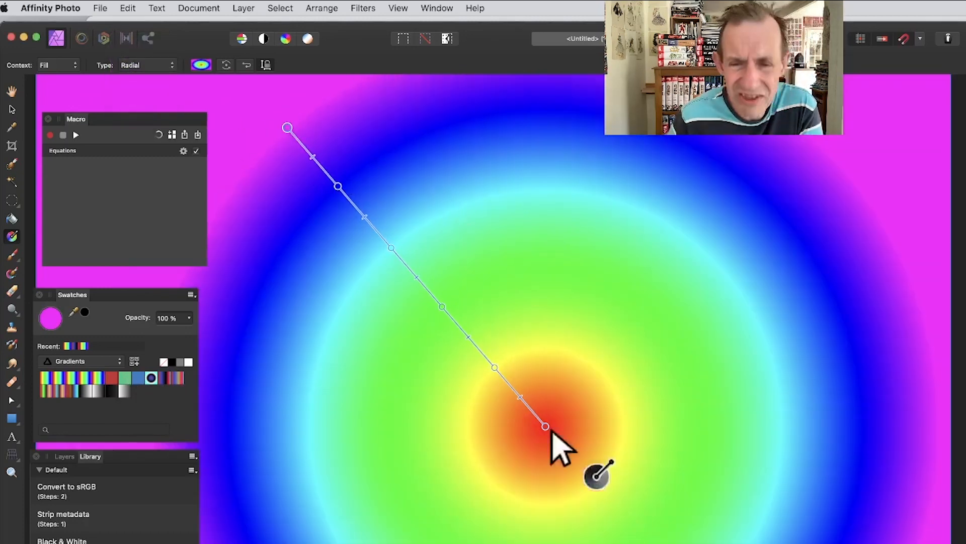
drag(547, 429, 330, 274)
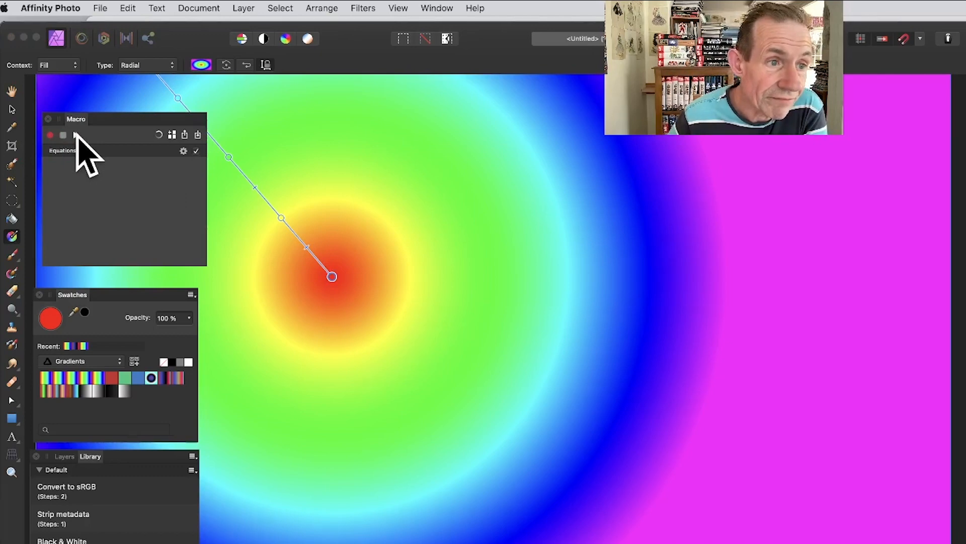
Play the recorded Equations macro on the radial rainbow gradient and undo its effect
click(75, 134)
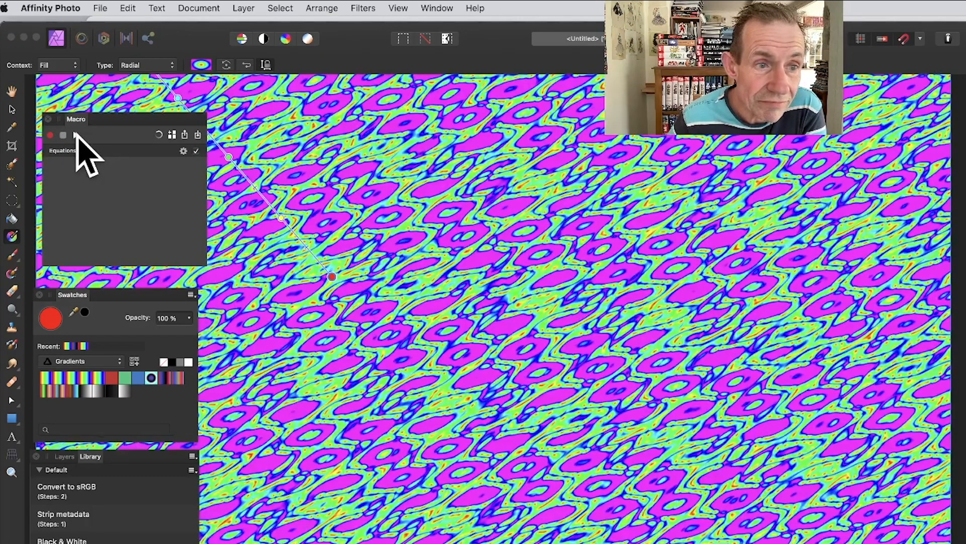
key(super+z)
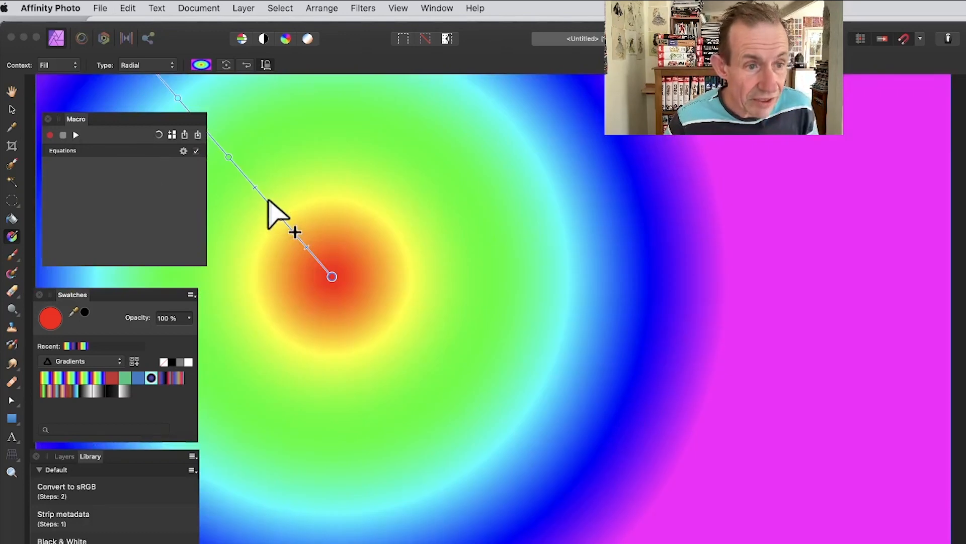
Recolour the fill with the linear red, blue and black gradient swatch, play the Equations macro on it, and undo the macro
click(168, 379)
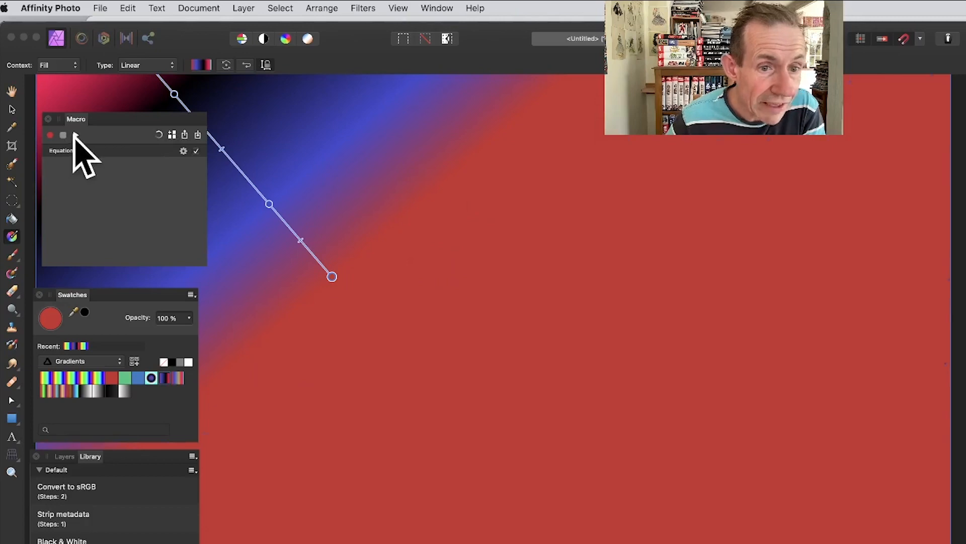
click(76, 135)
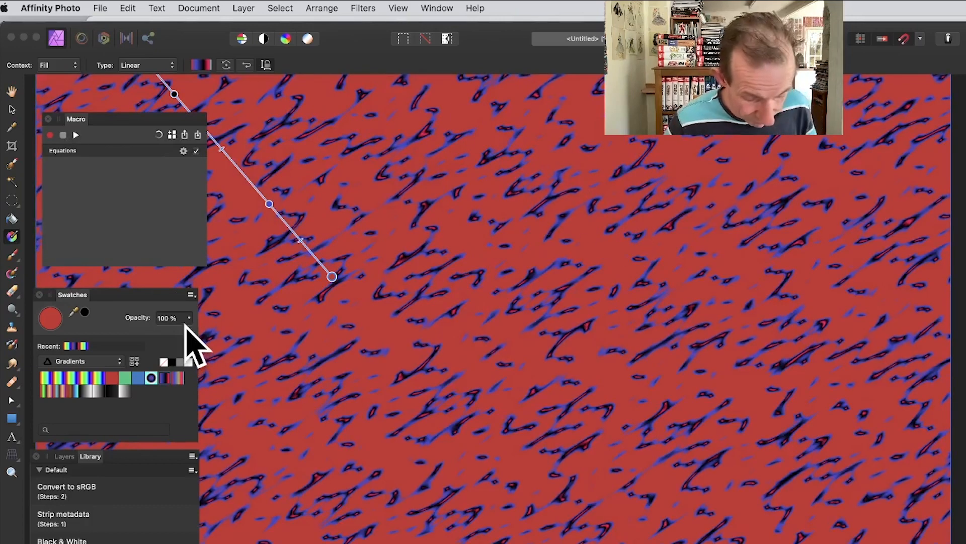
key(super+z)
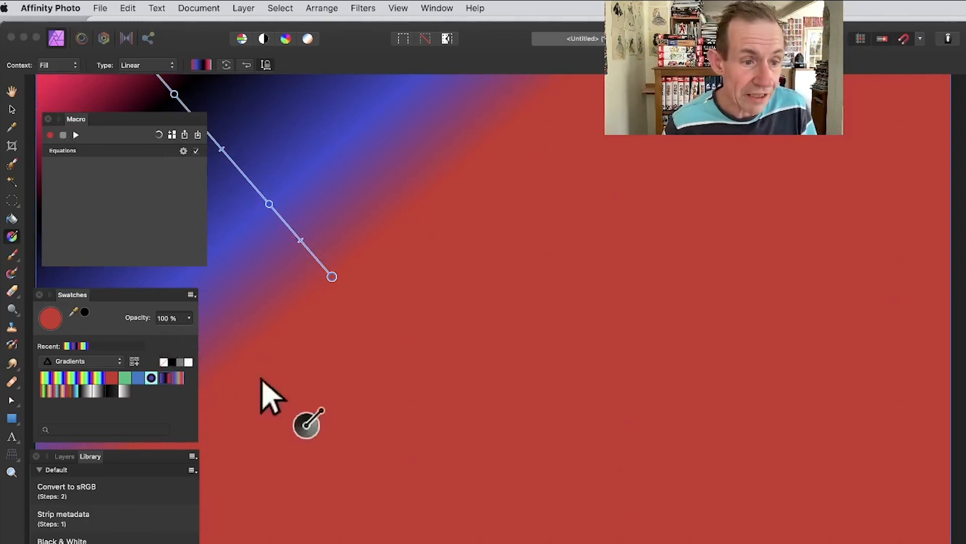
Recolour the linear fill with the red, yellow and blue gradient swatch and stretch its lower end down past the visible canvas
click(177, 378)
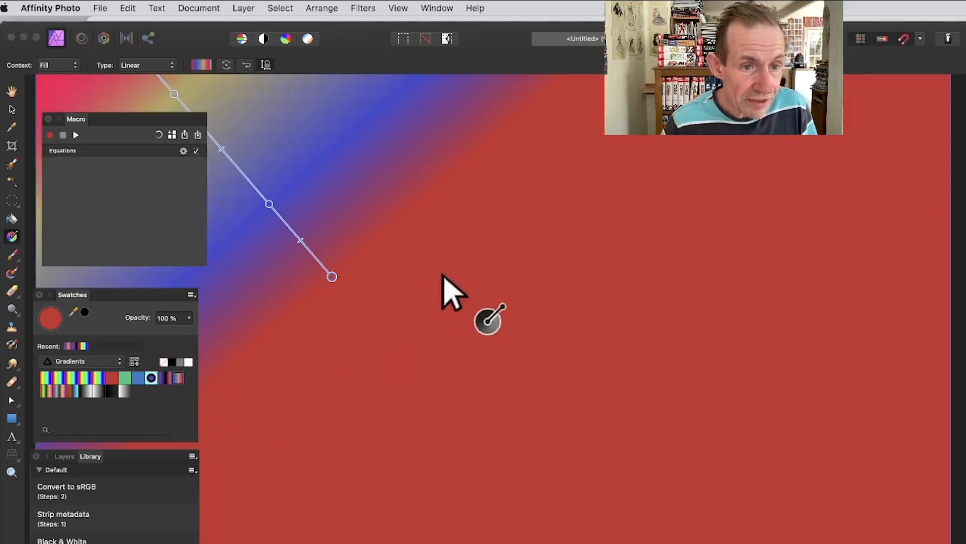
drag(333, 277, 281, 543)
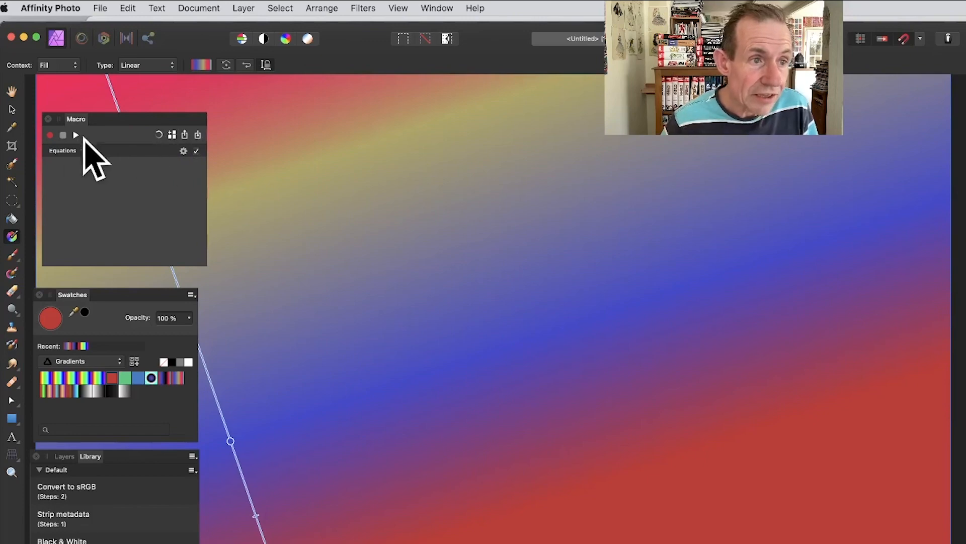
Play the Equations macro on the stretched gradient and undo its effect
click(76, 135)
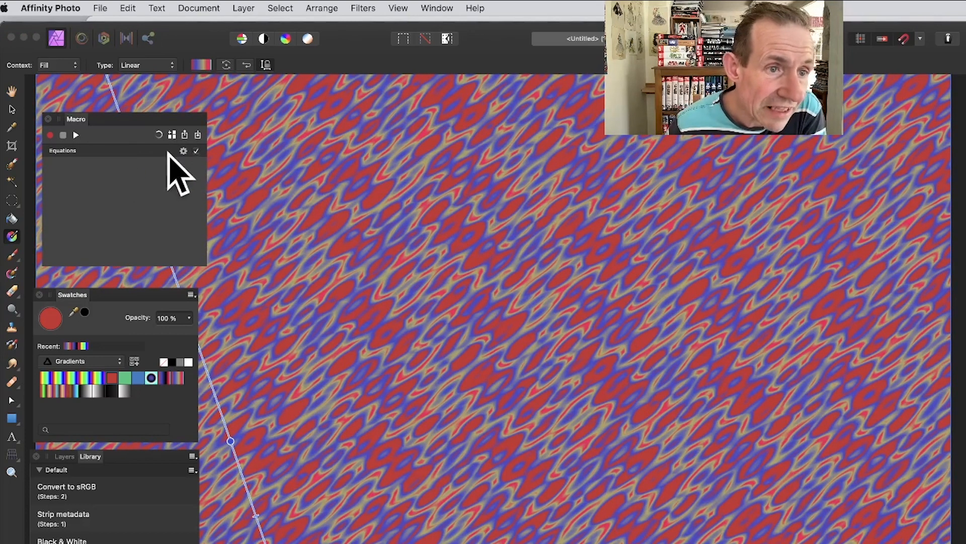
key(super+z)
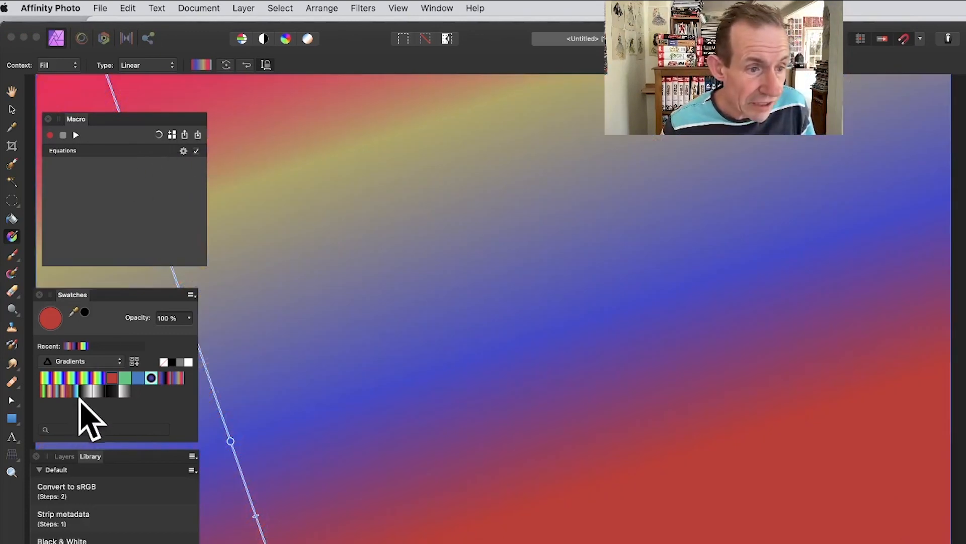
Recolour the fill with a rainbow gradient swatch and set Parameter A of the recorded Equations macro step to 0.773
click(84, 375)
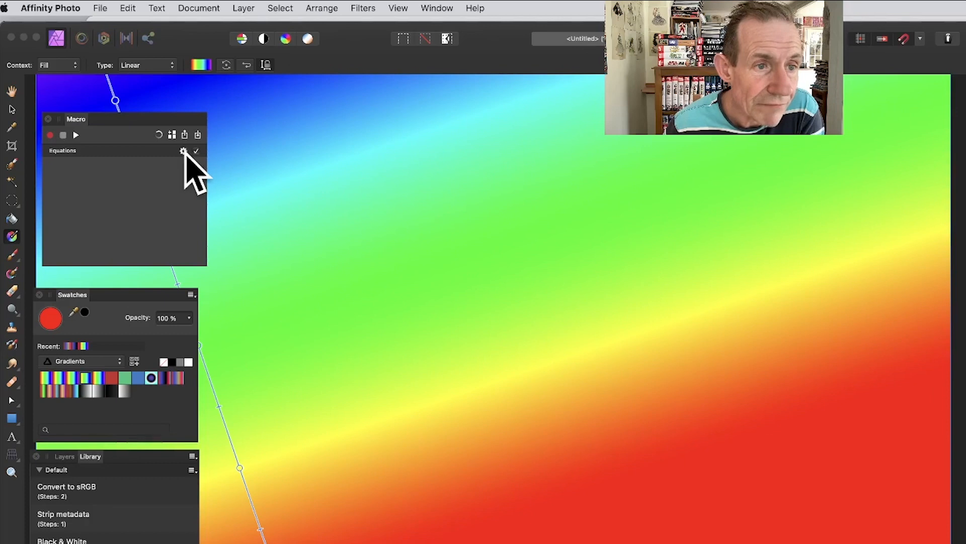
click(184, 151)
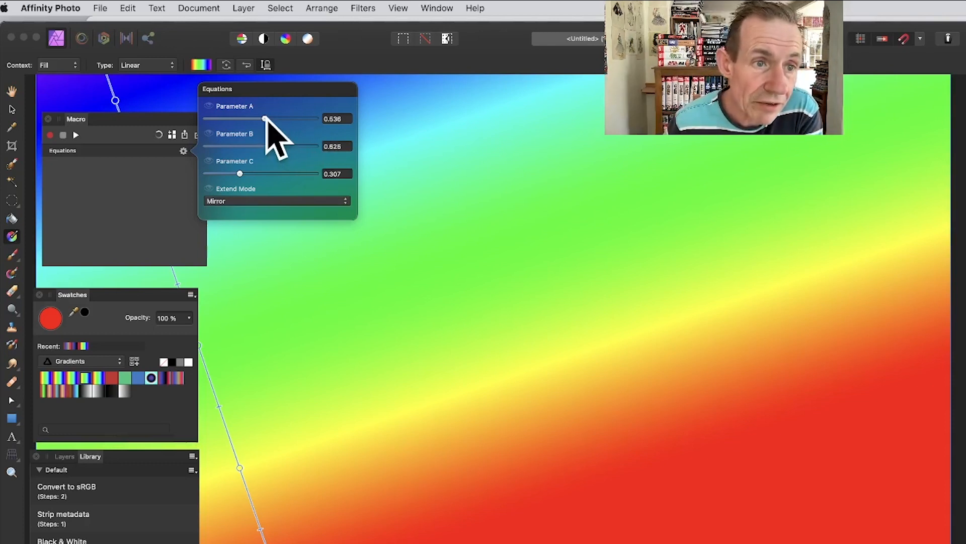
drag(248, 118, 298, 118)
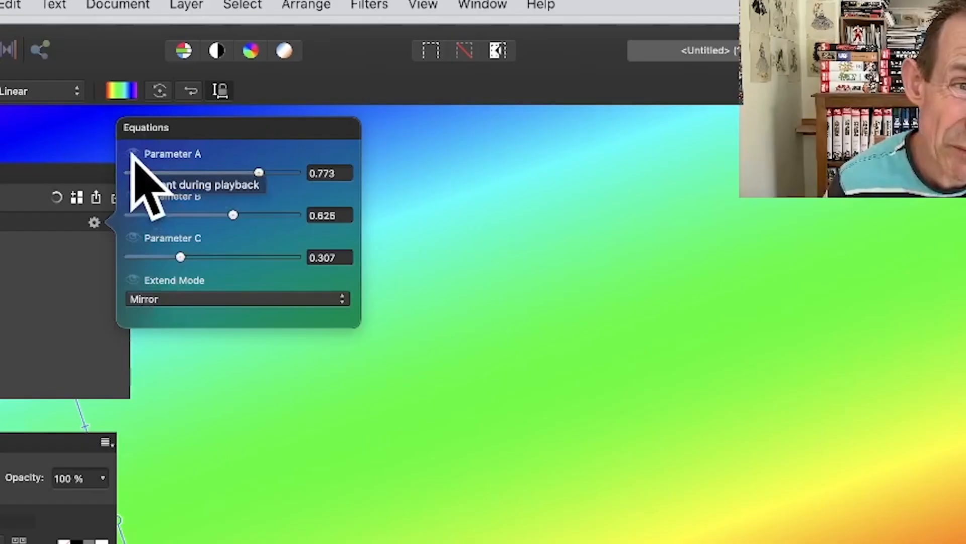
Make Parameter A, Parameter B, Parameter C and Extend Mode adjustable during macro playback, keeping their default playback names
click(132, 153)
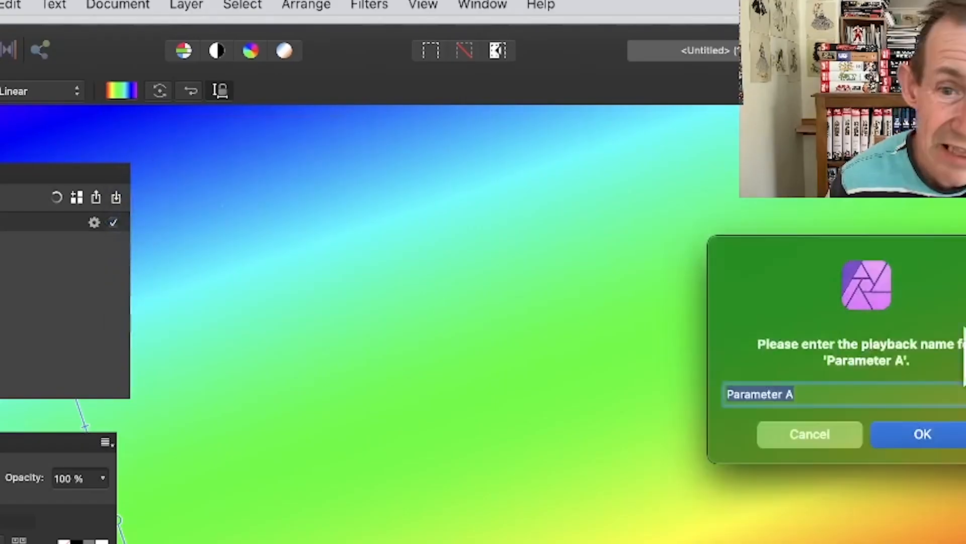
click(906, 435)
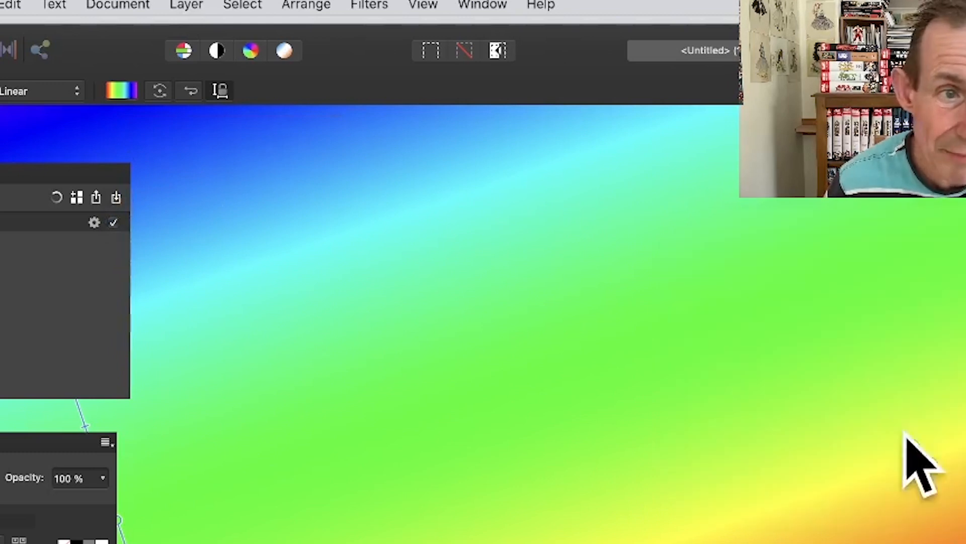
click(94, 222)
click(133, 196)
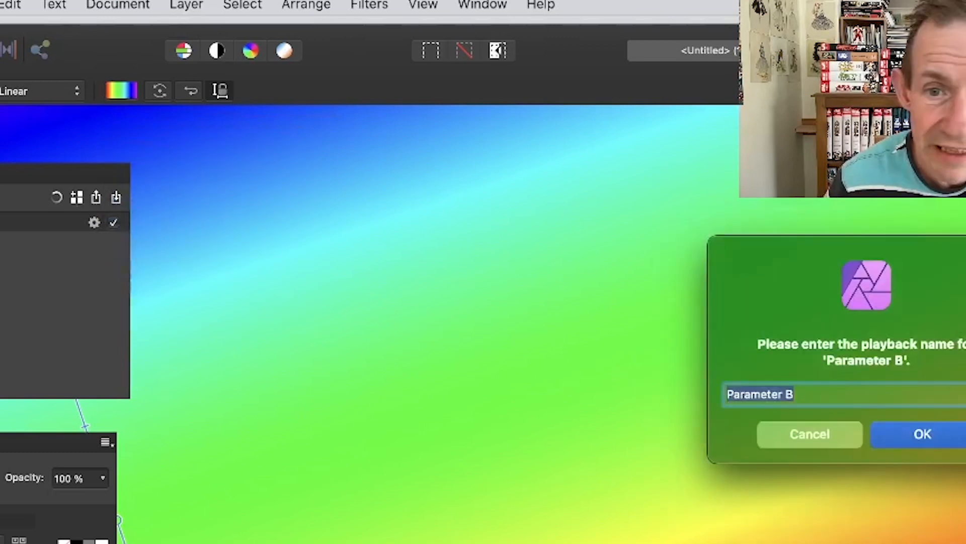
click(940, 437)
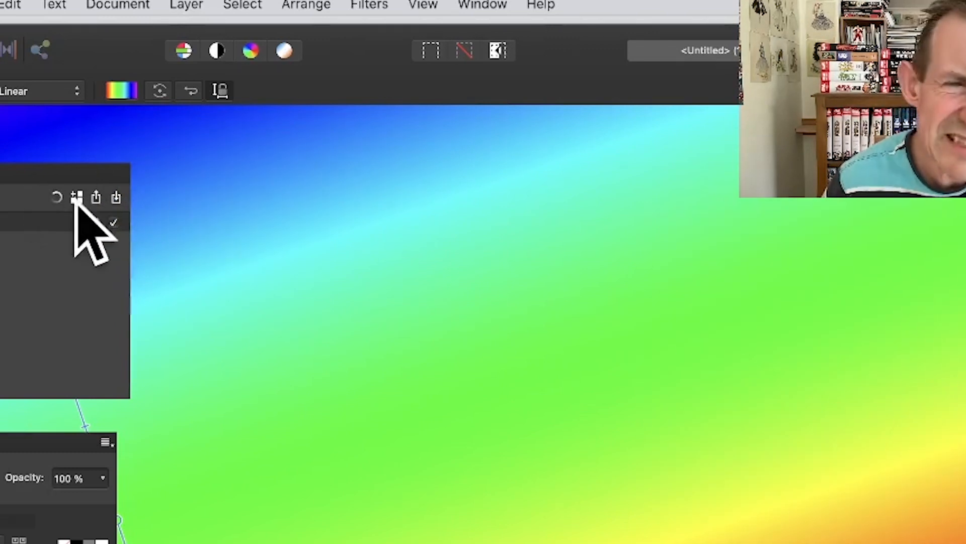
click(94, 222)
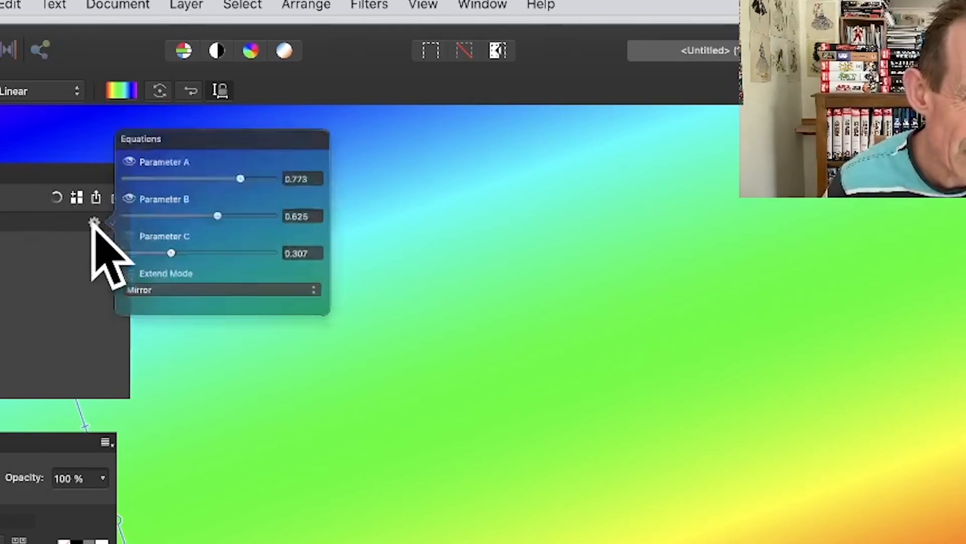
click(134, 237)
click(923, 436)
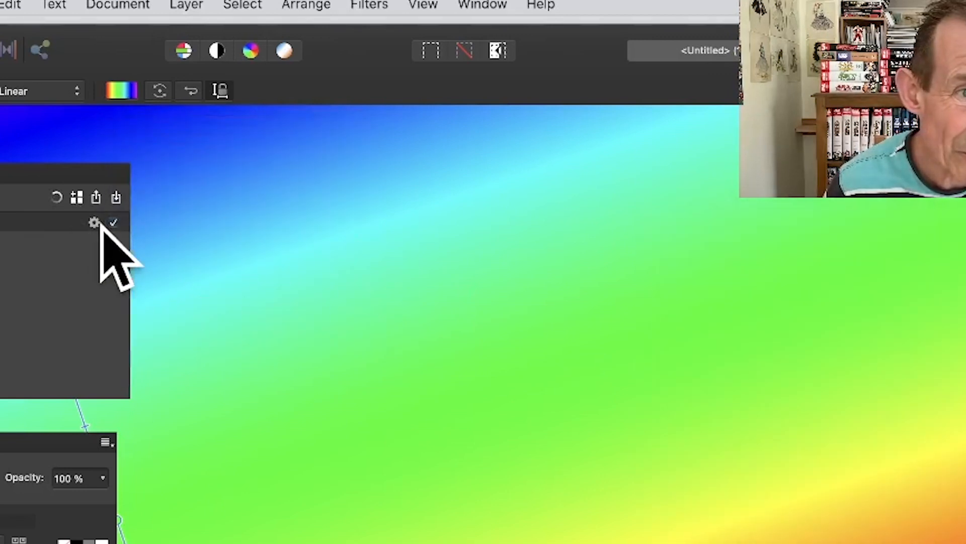
click(94, 221)
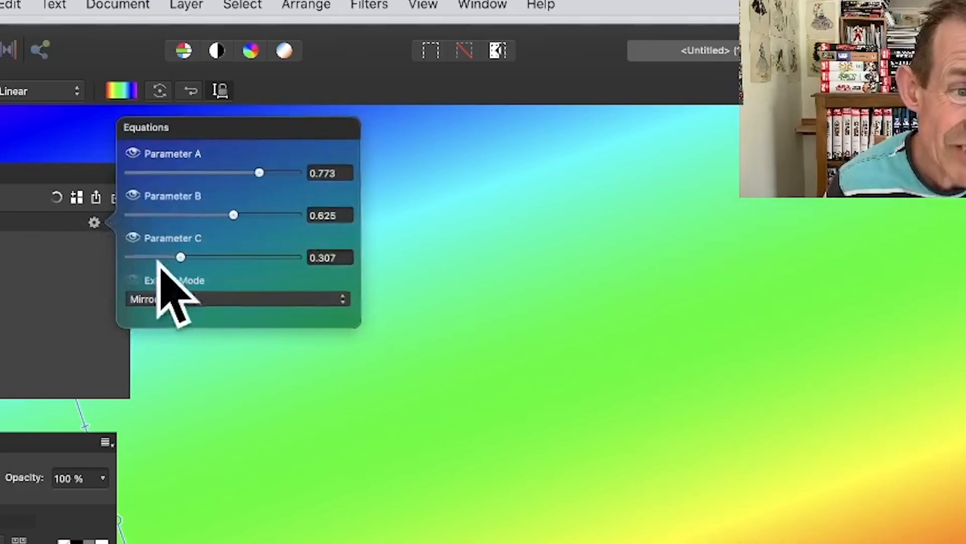
click(132, 280)
click(903, 431)
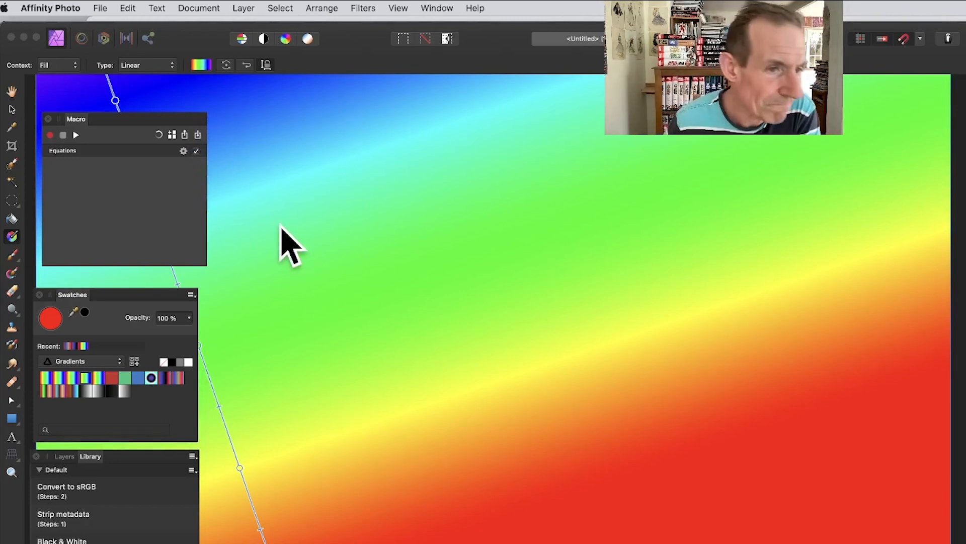
Play the Equations macro on the rainbow gradient with Parameter A 0.428, Parameter B 0.404 and Parameter C 0.784, and apply it
click(76, 135)
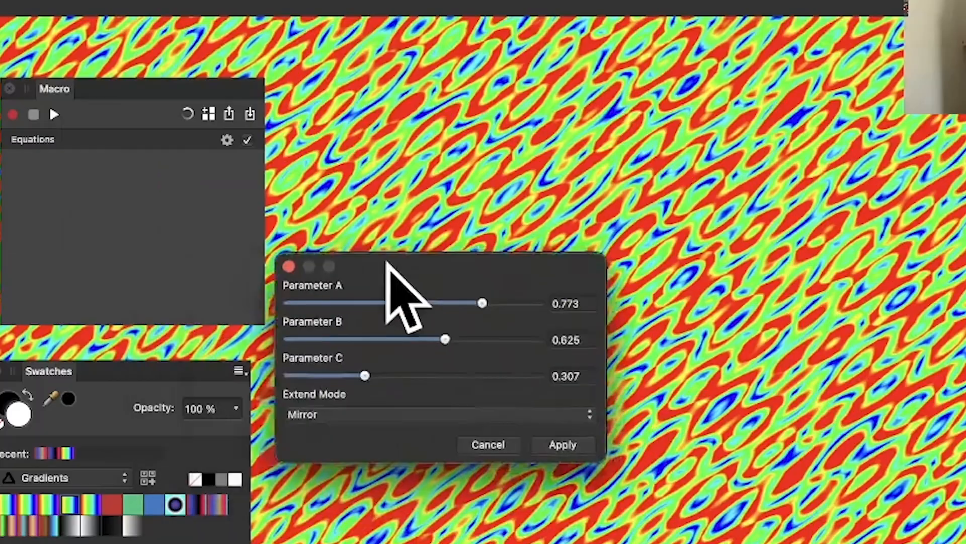
drag(387, 262, 413, 188)
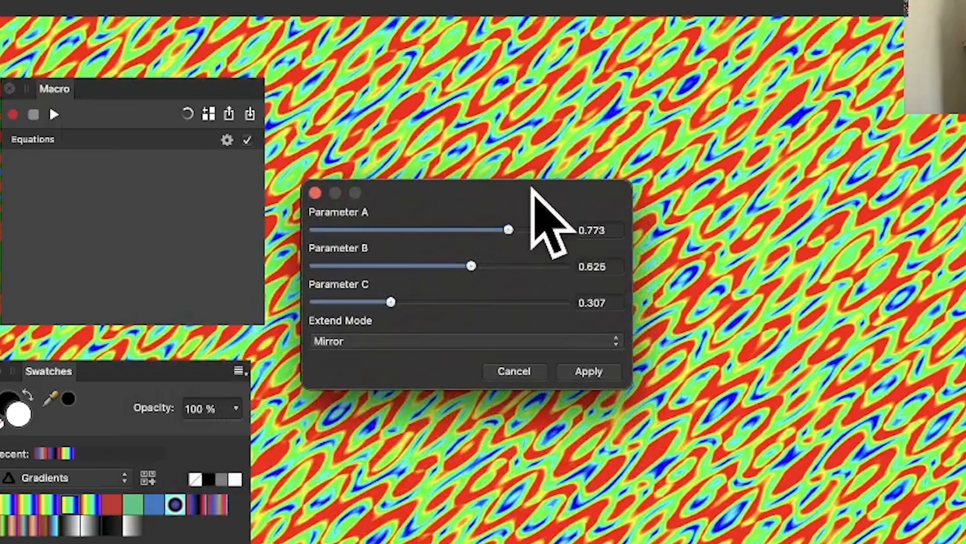
click(422, 229)
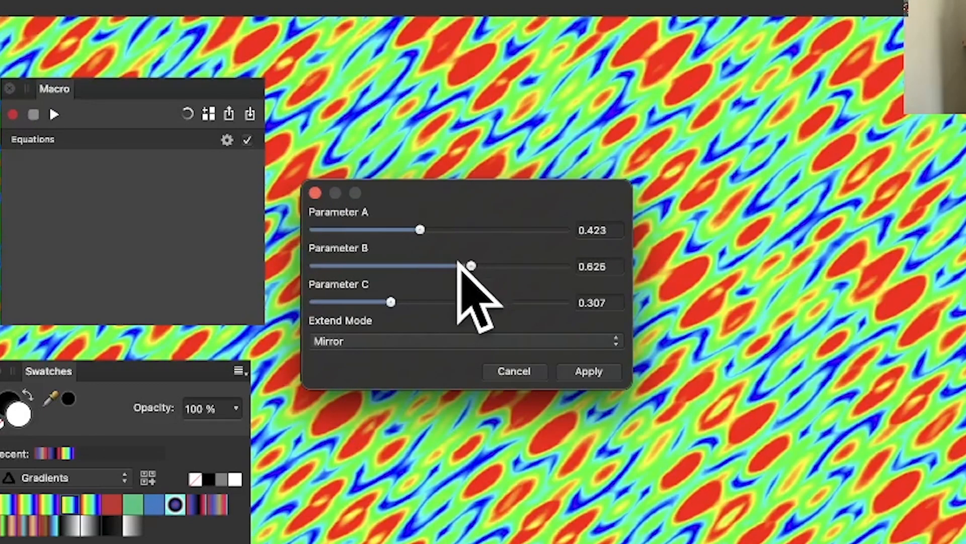
click(420, 266)
click(381, 229)
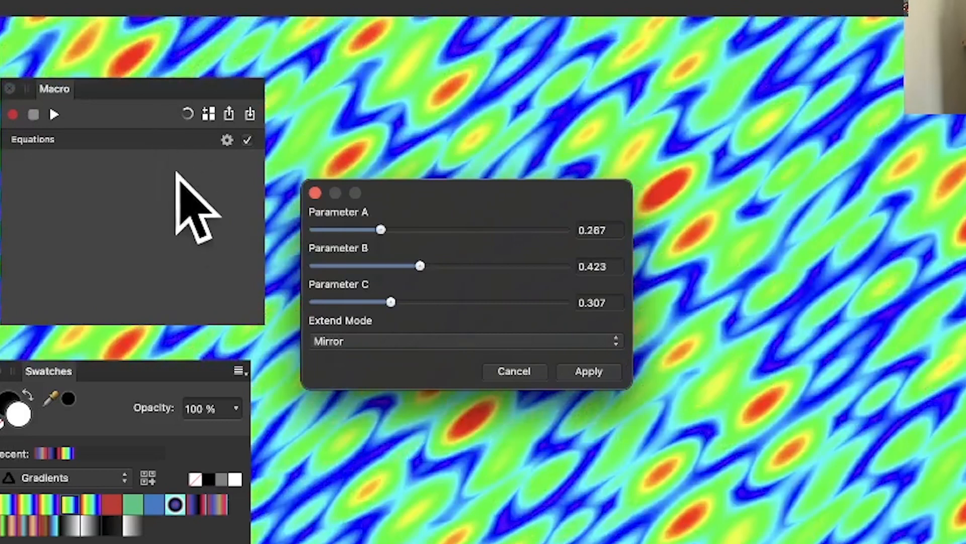
drag(504, 230, 385, 230)
drag(420, 265, 483, 266)
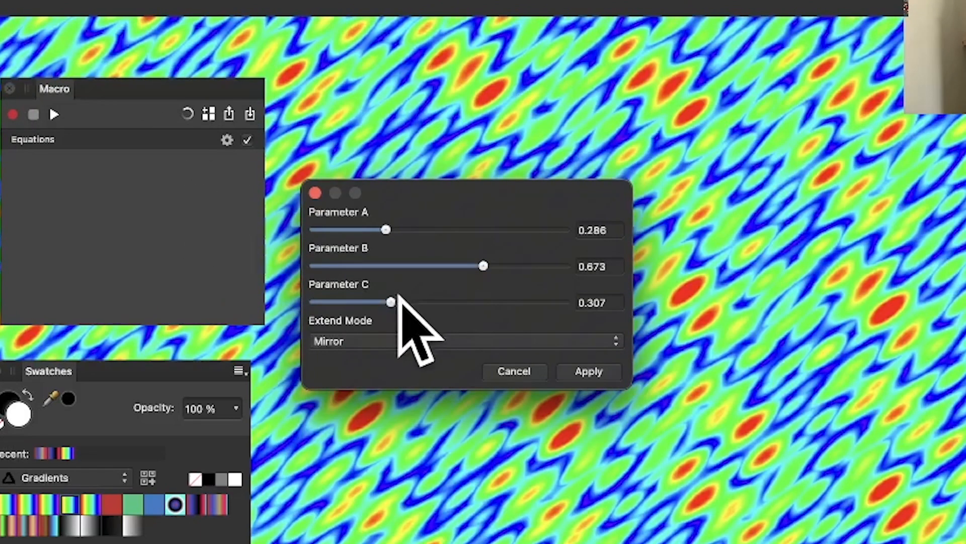
drag(395, 302, 449, 302)
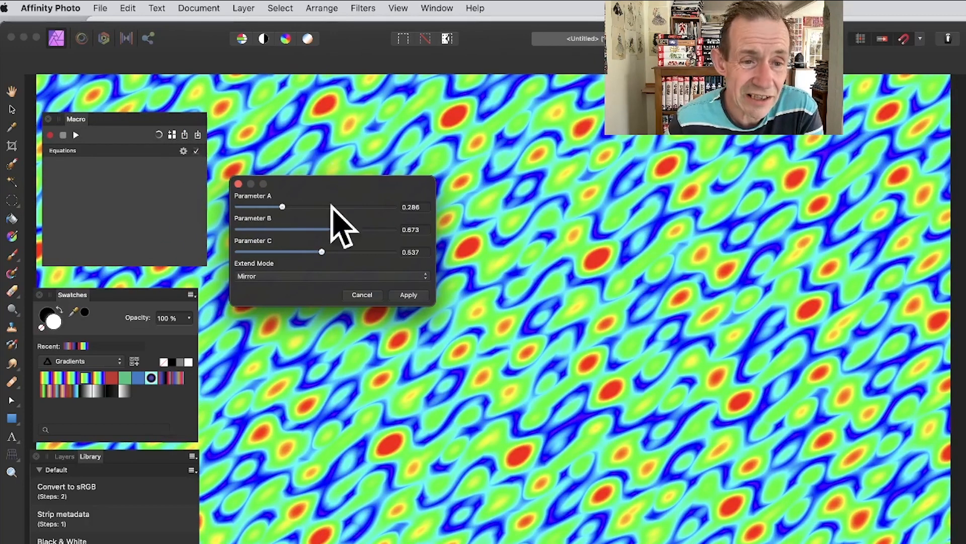
drag(343, 252, 322, 207)
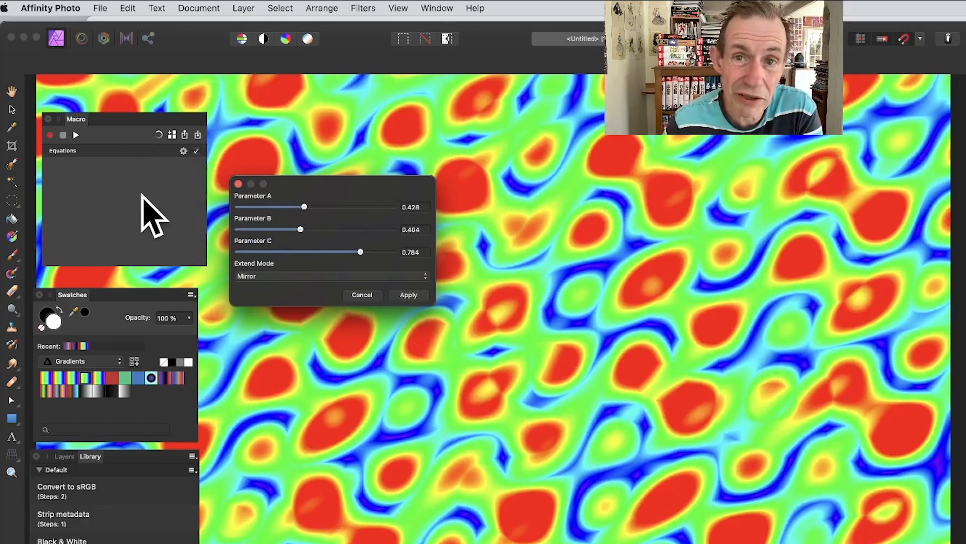
click(409, 294)
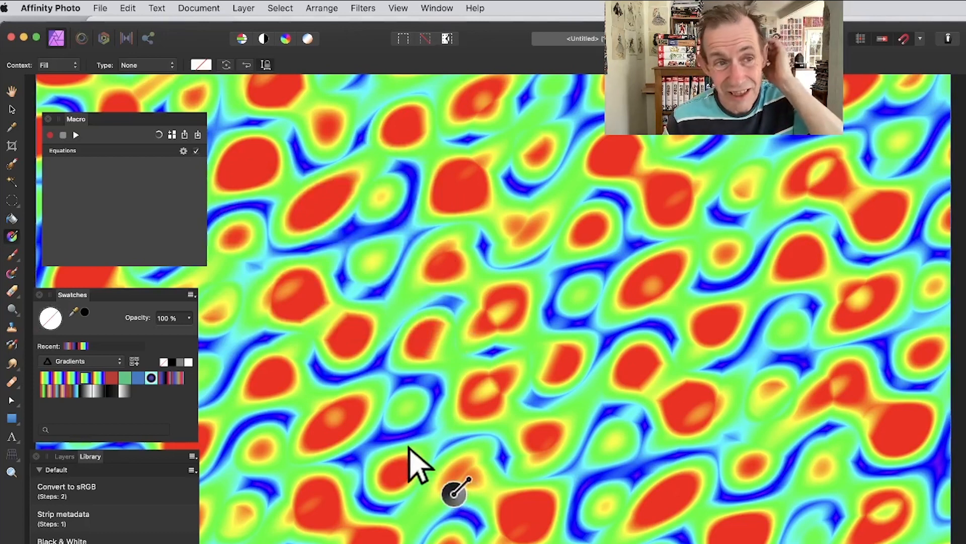
Fade the Equations effect to 44% with the Hard Light blend mode and apply it
click(247, 7)
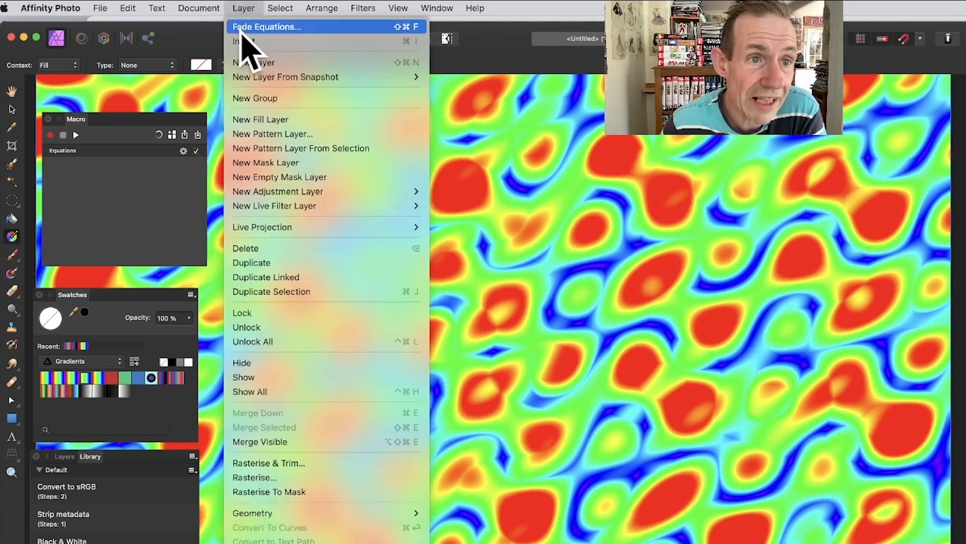
click(259, 28)
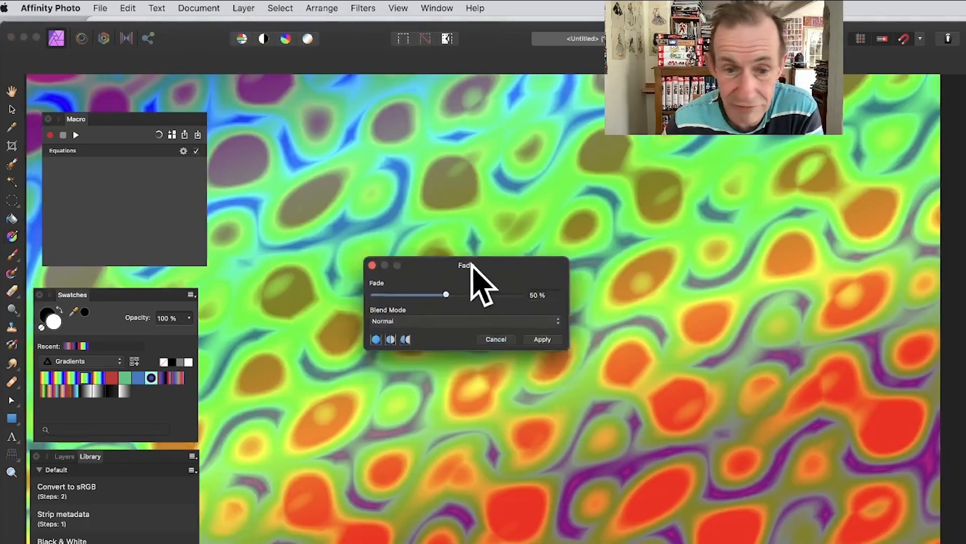
drag(468, 259, 338, 230)
mouse_move(309, 262)
mouse_down()
mouse_move(289, 260)
mouse_move(370, 264)
mouse_move(302, 262)
mouse_up()
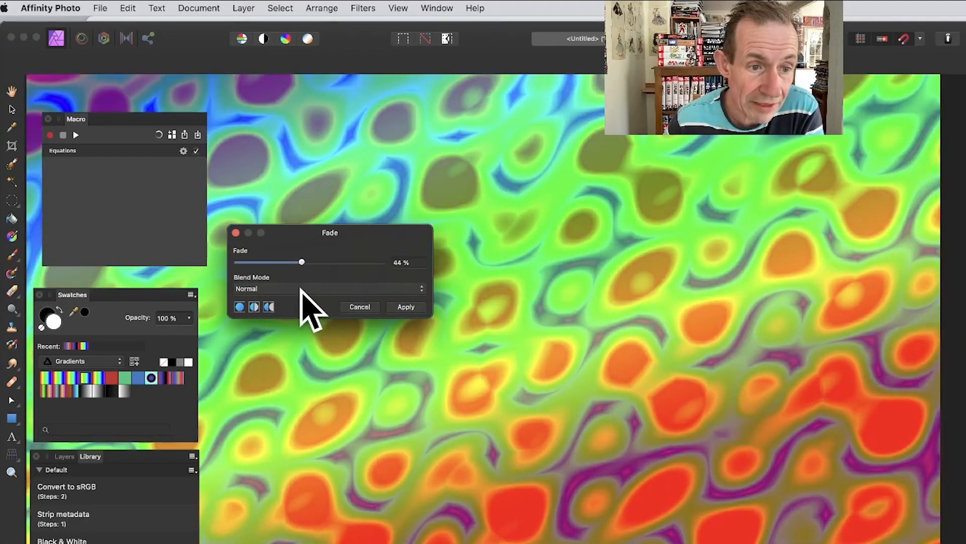
click(301, 289)
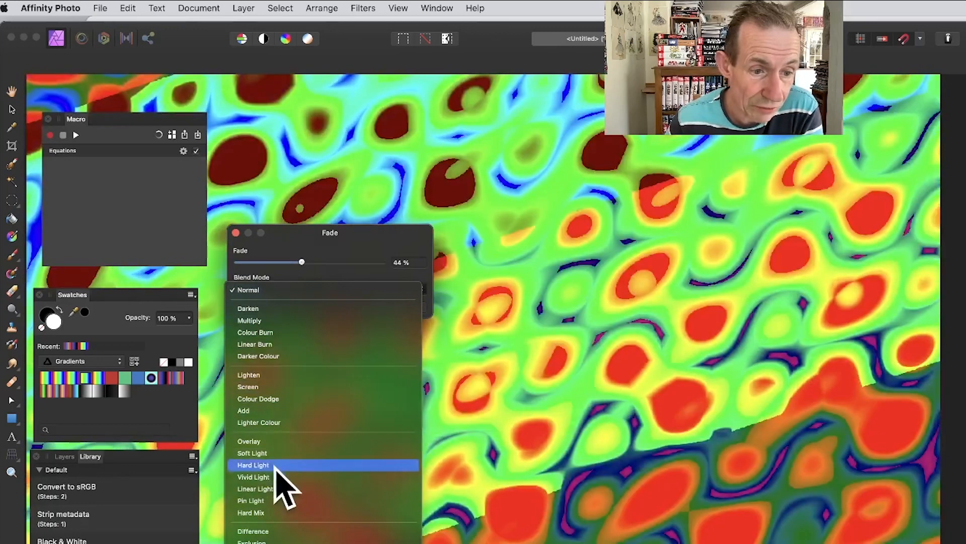
click(271, 468)
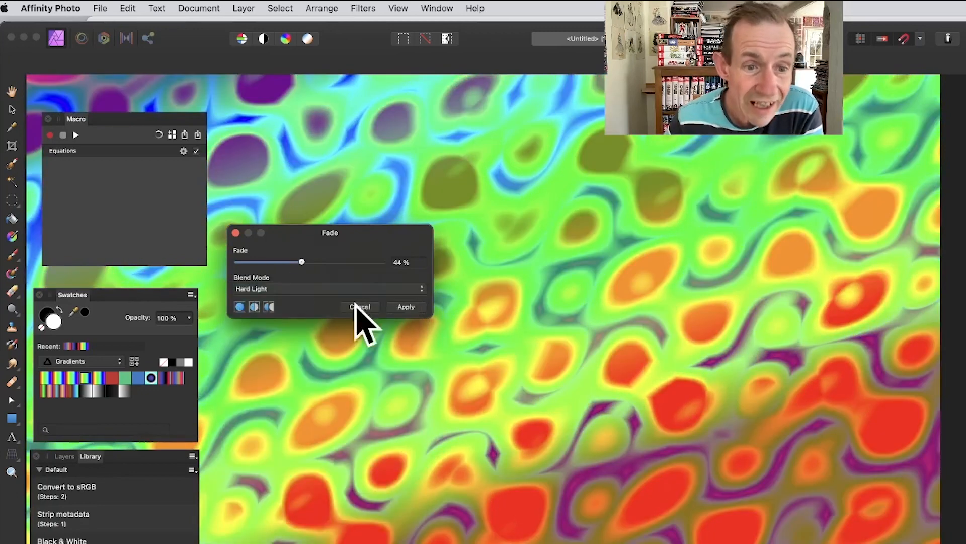
click(406, 306)
Apply a blur filter to the faded pattern to soften its shapes
click(363, 8)
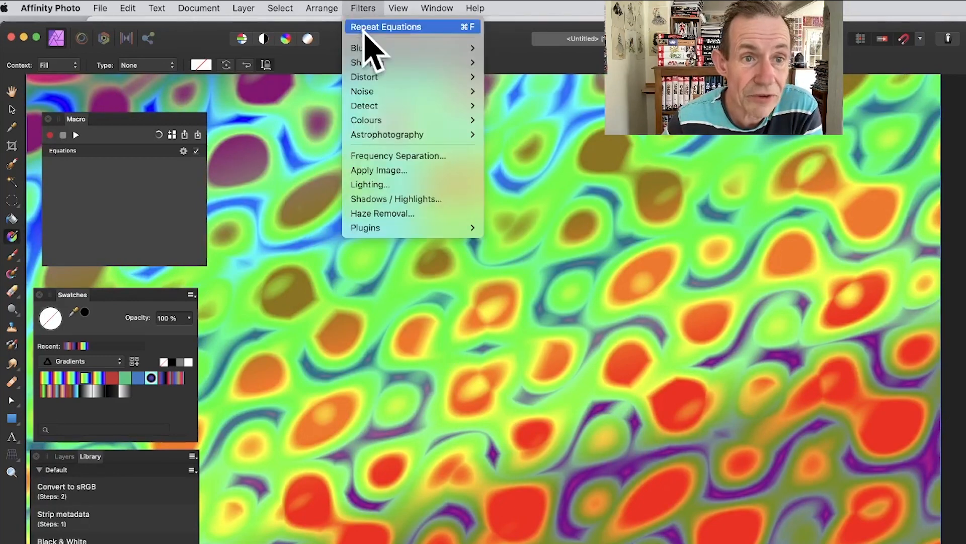
mouse_move(367, 48)
click(527, 62)
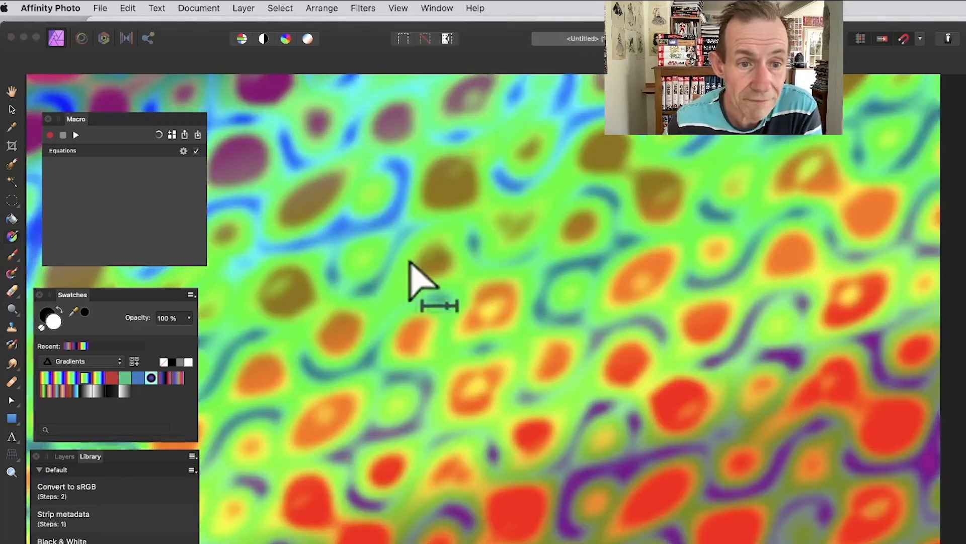
drag(323, 324, 340, 321)
click(438, 346)
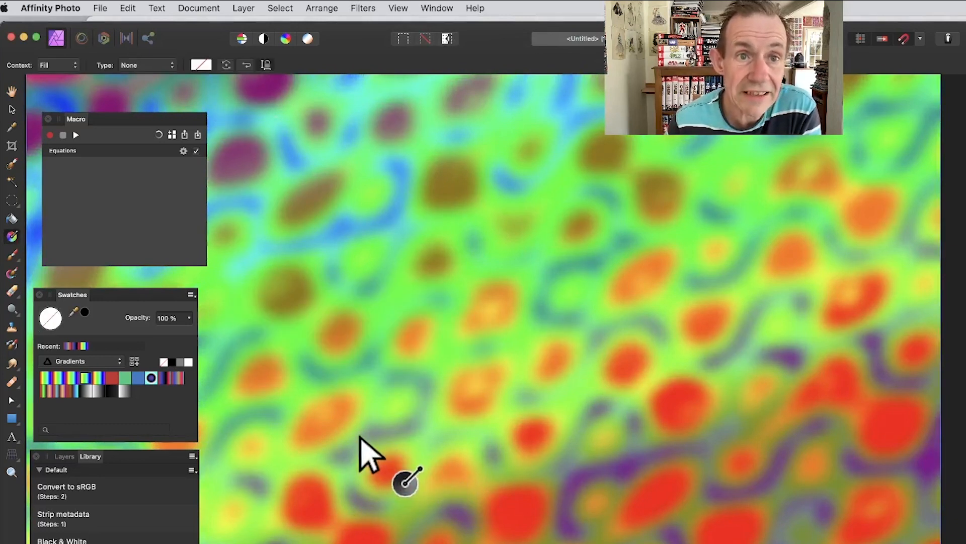
Play the Equations macro on the blurred pattern with Parameter A 0.264, Parameter B 0.21 and Parameter C 0.356, and apply it
click(76, 135)
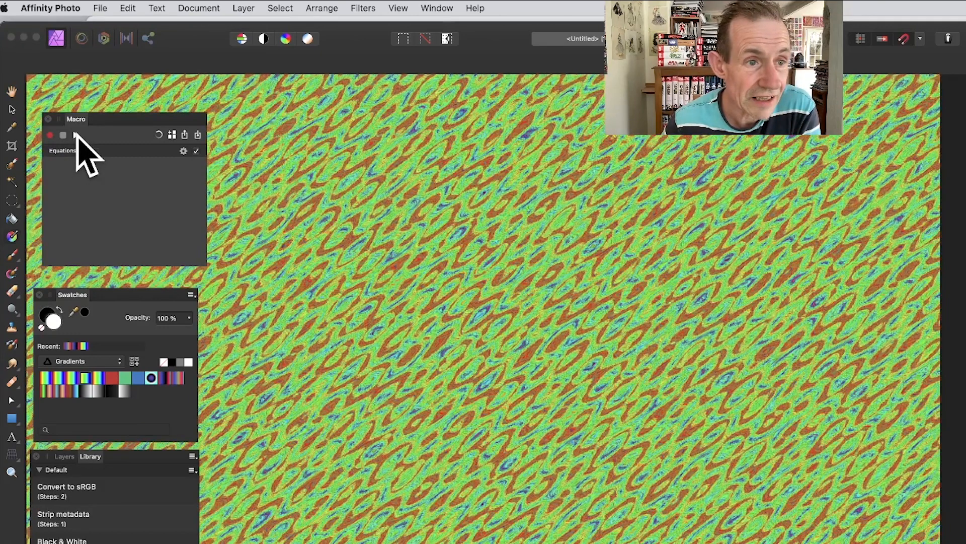
drag(365, 243, 310, 272)
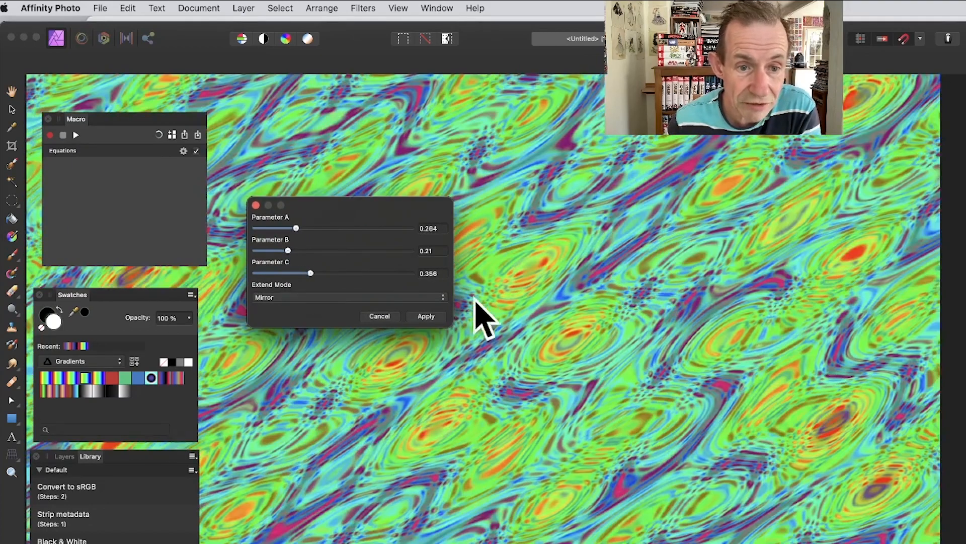
click(426, 316)
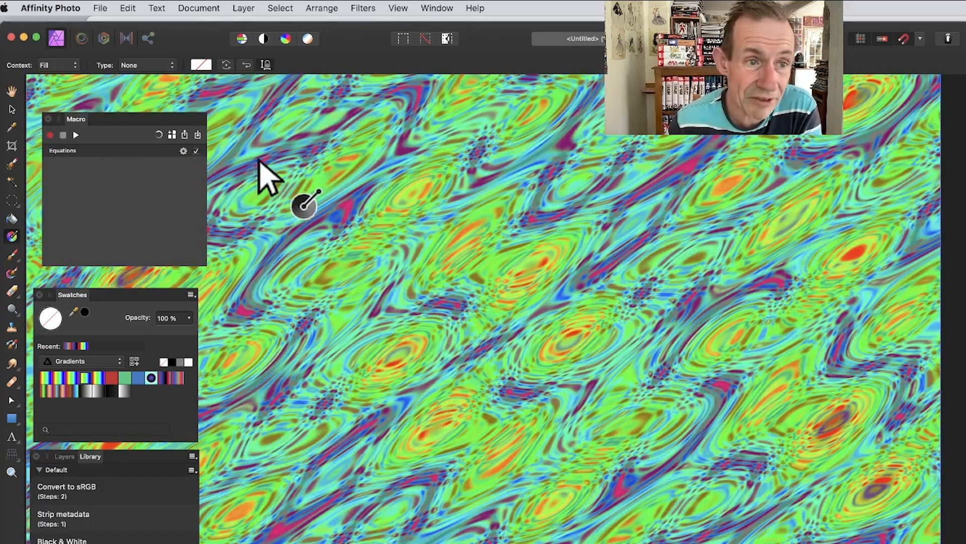
Add the macro to the library's Default category under the name "equation 1"
click(172, 134)
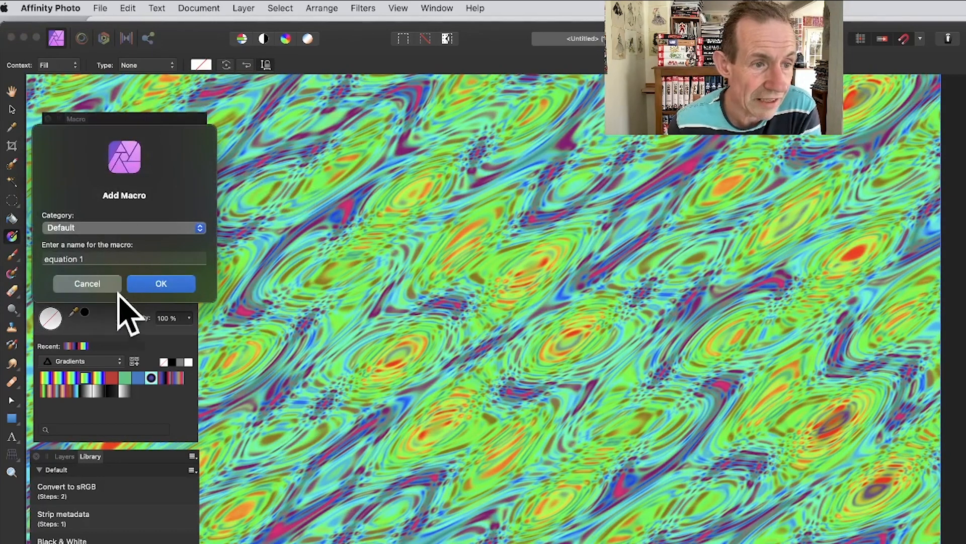
click(161, 284)
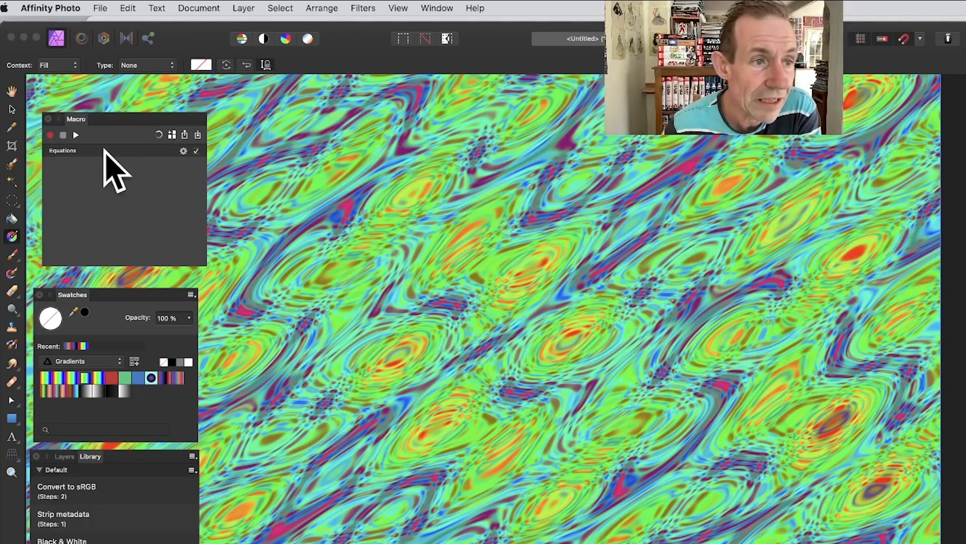
Play the Equations macro again with Parameter A 0.331, Parameter B 0.114, Parameter C 0.741 and the Mirror extend mode
click(76, 135)
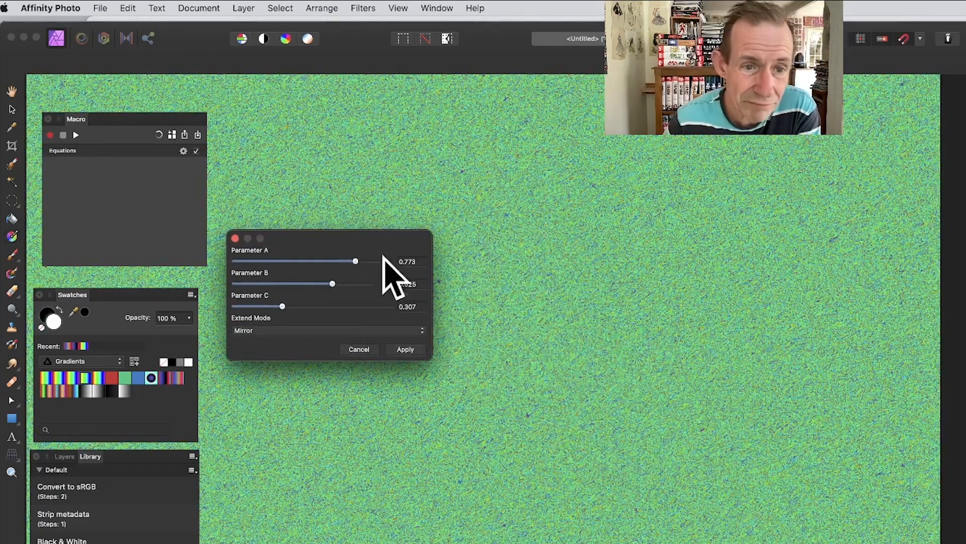
drag(322, 263, 352, 306)
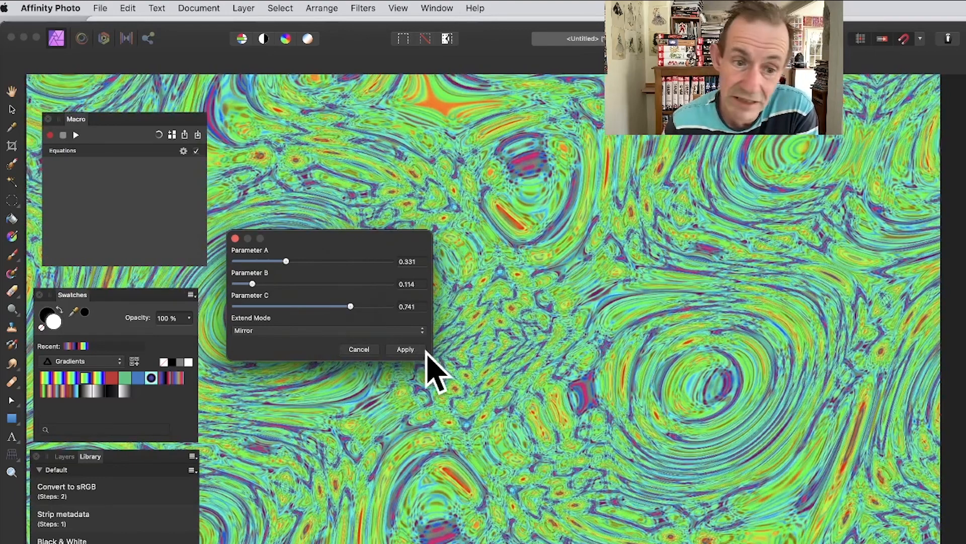
click(386, 330)
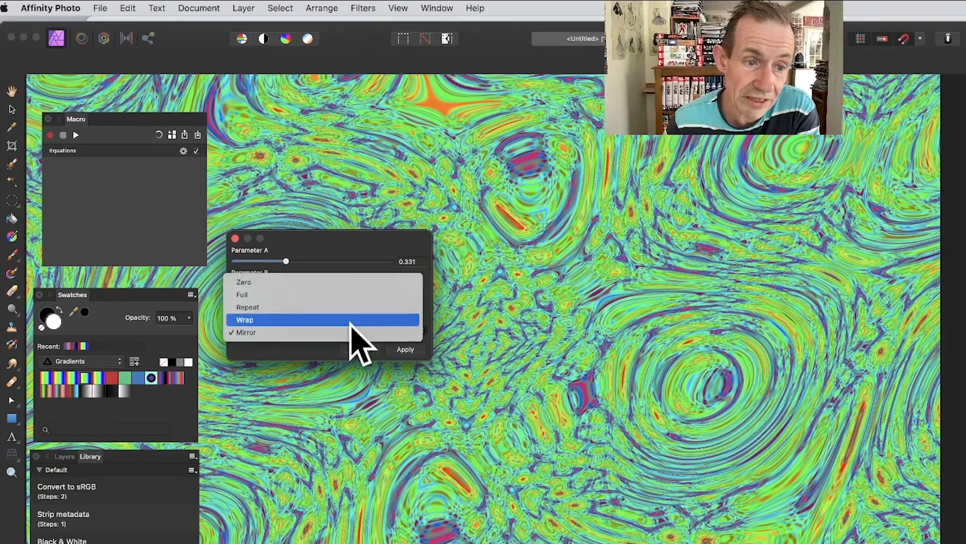
click(293, 333)
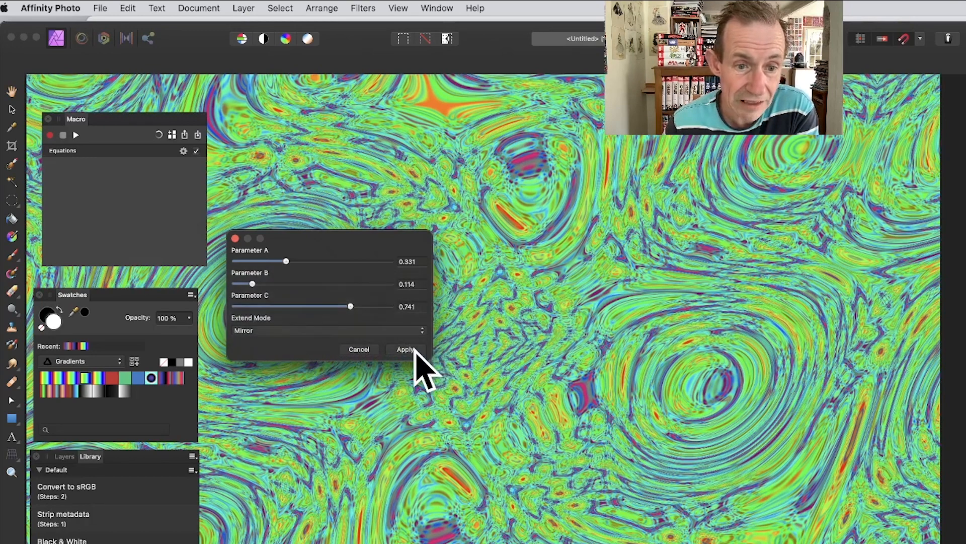